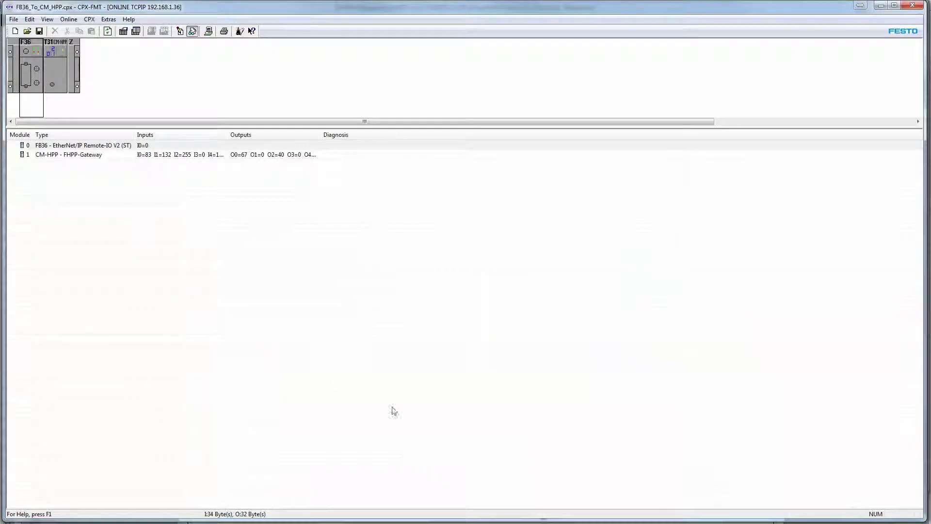
- Bring up the CPX-FMT preferences option
left_click(108, 19)
left_click(108, 19)
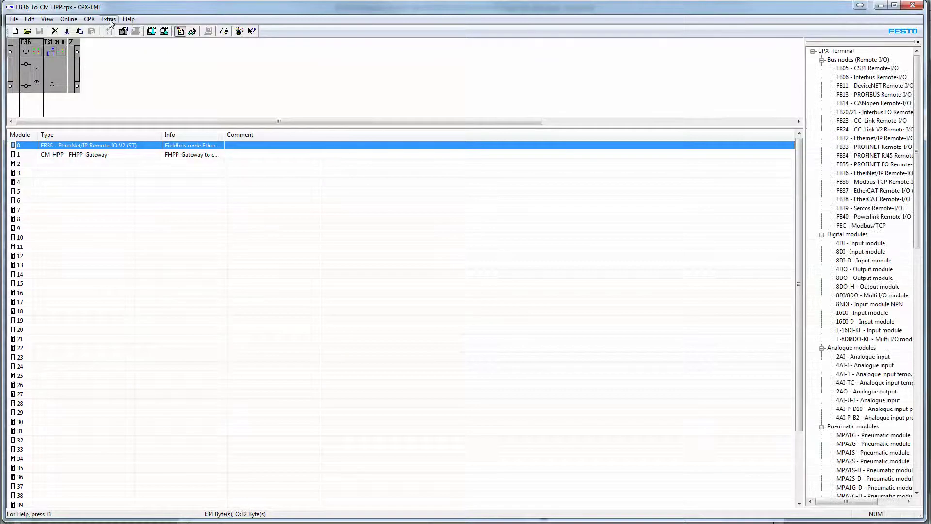
left_click(109, 19)
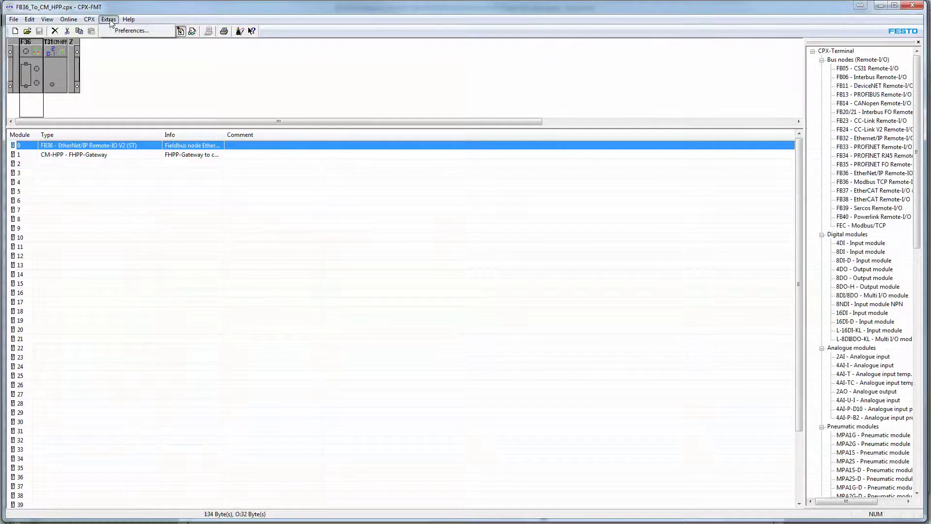
left_click(131, 30)
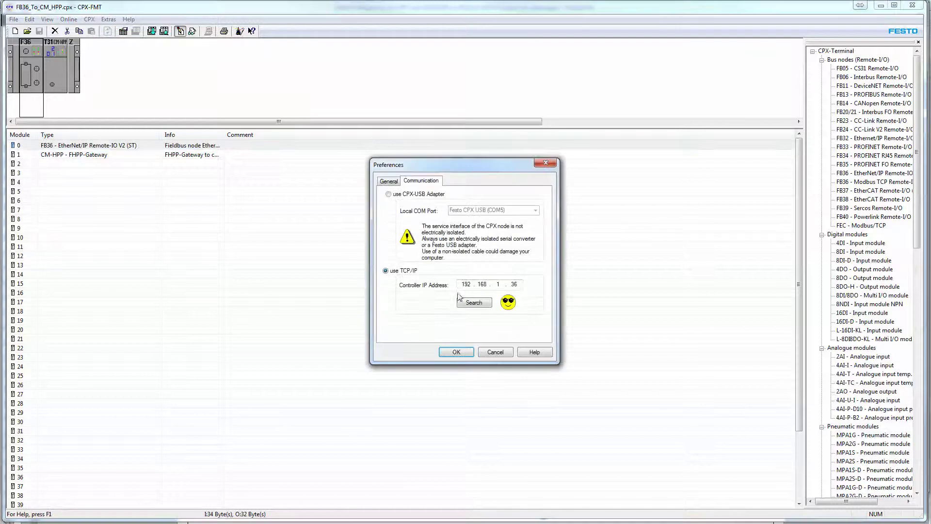
left_click(474, 303)
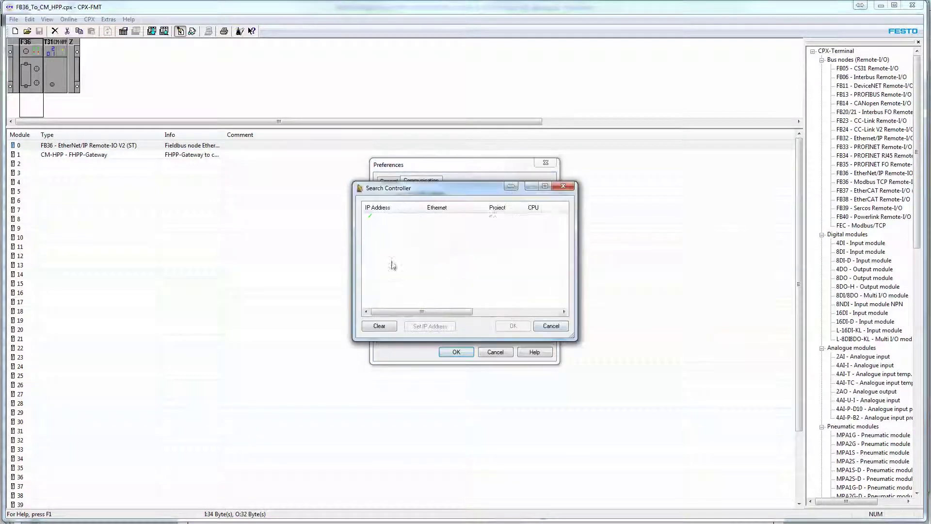
left_click(551, 325)
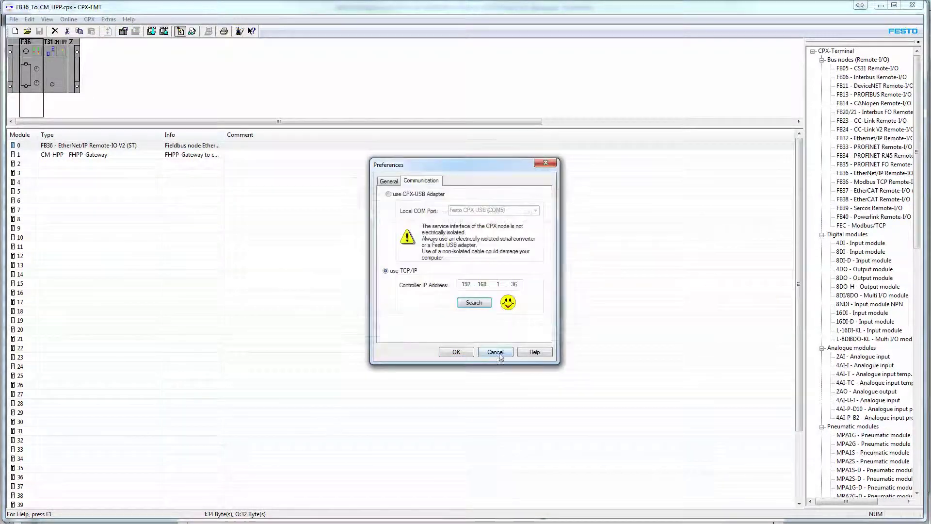
left_click(495, 351)
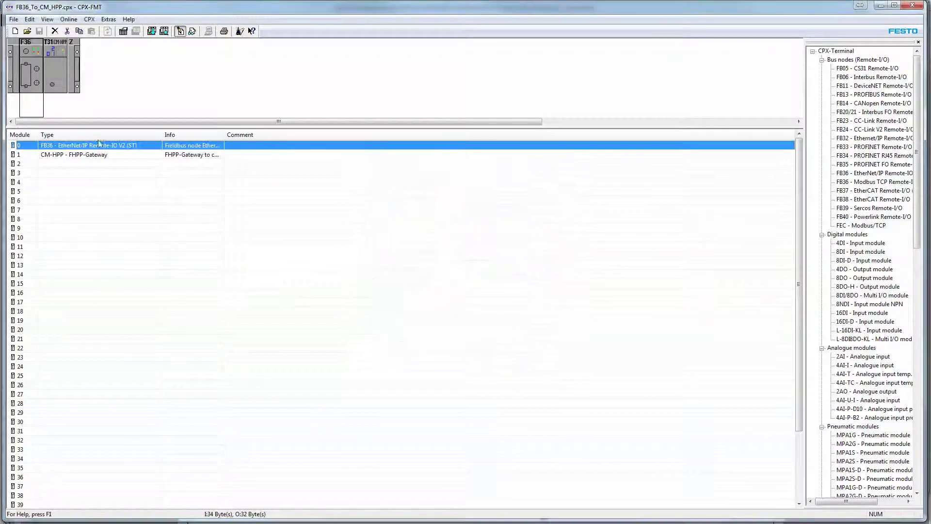
left_click(192, 31)
- Inspect the FB36 node's IP address, IP mask and gateway settings, closing without changes
double_click(104, 145)
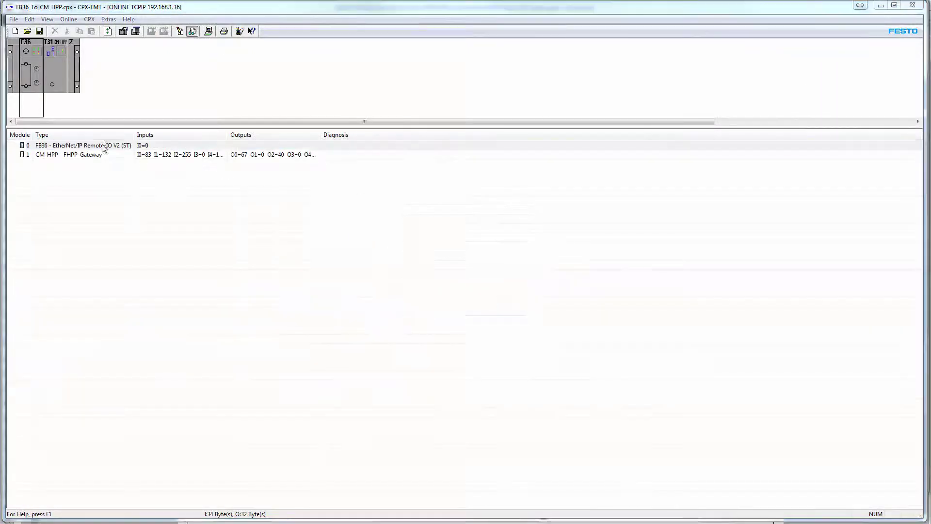
left_click(353, 231)
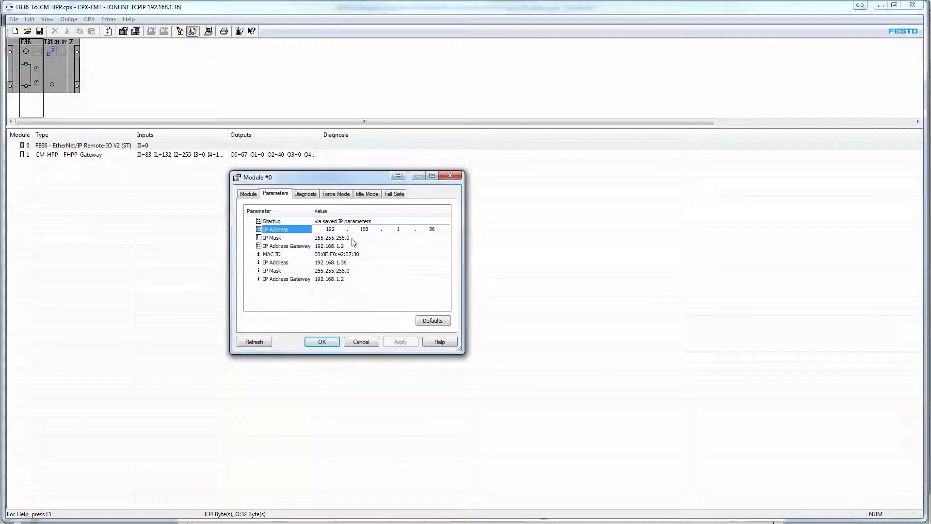
left_click(353, 239)
left_click(353, 247)
left_click(361, 341)
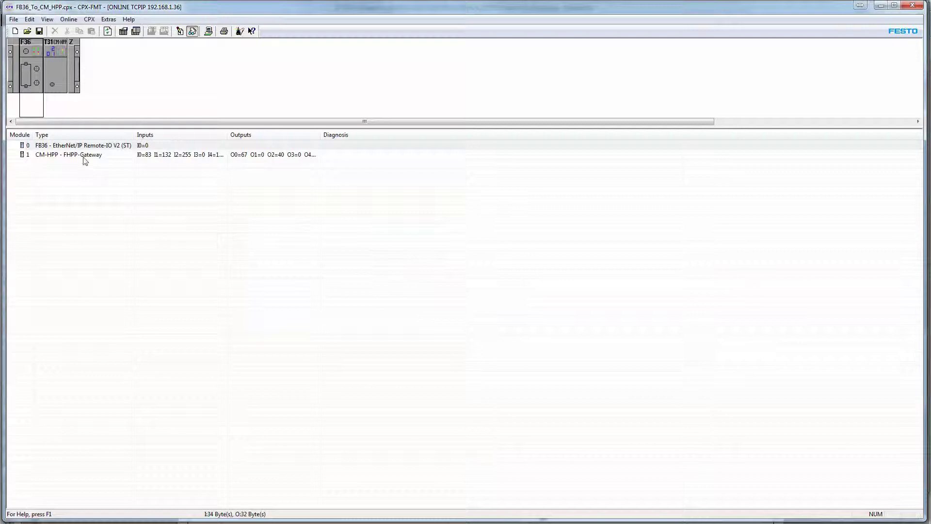
- Check the CM-HPP gateway and FB36 node revision numbers, save, and open the File menu
double_click(84, 156)
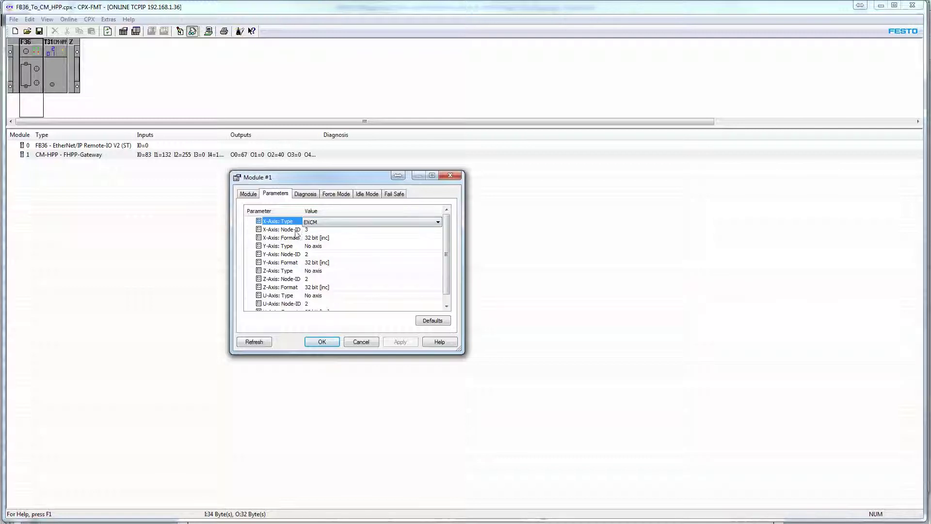
left_click(250, 195)
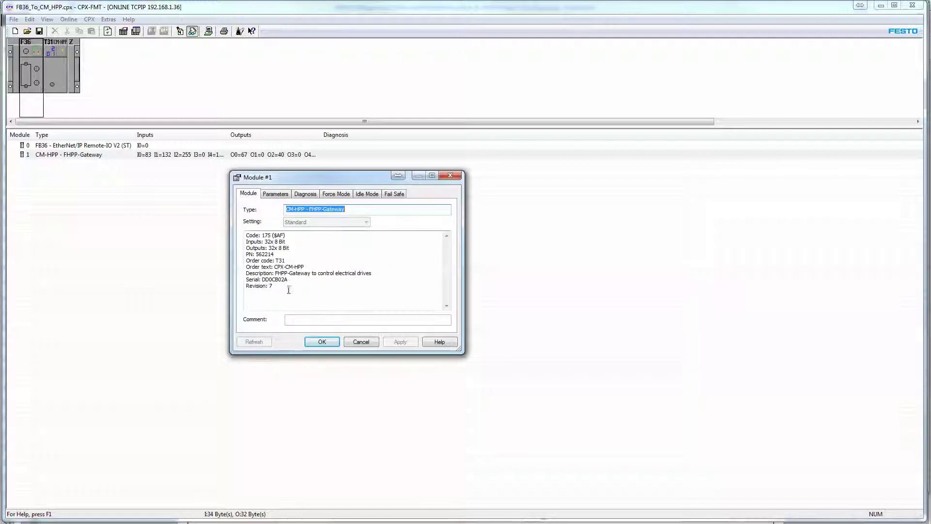
left_click_drag(274, 286, 226, 286)
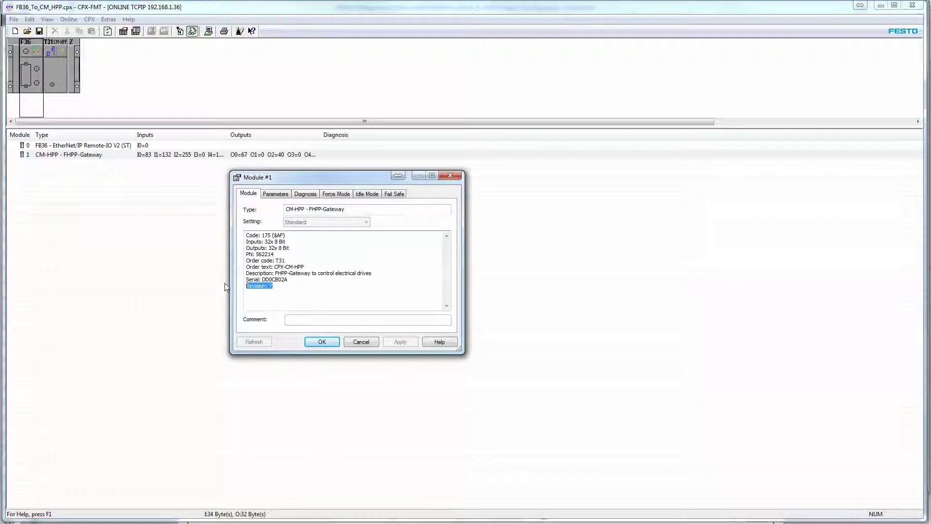
left_click(361, 342)
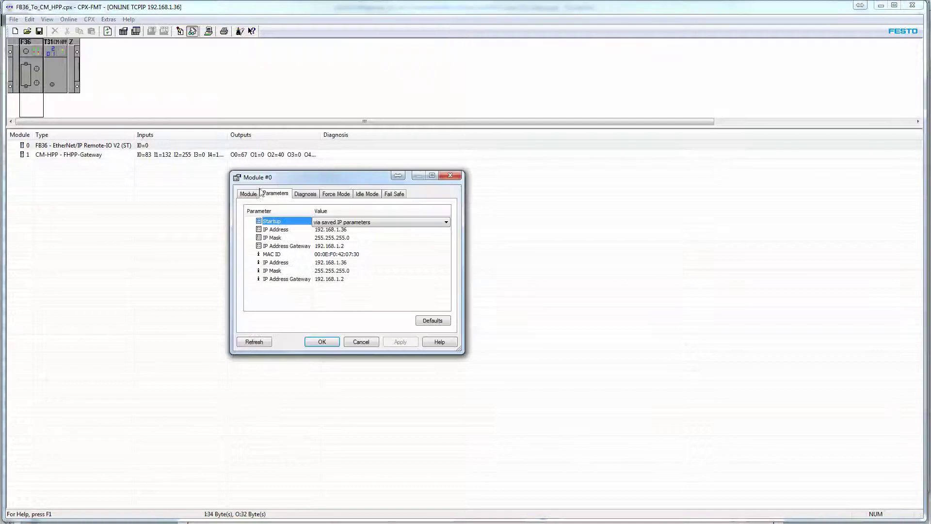
left_click(250, 194)
left_click_drag(274, 298, 260, 301)
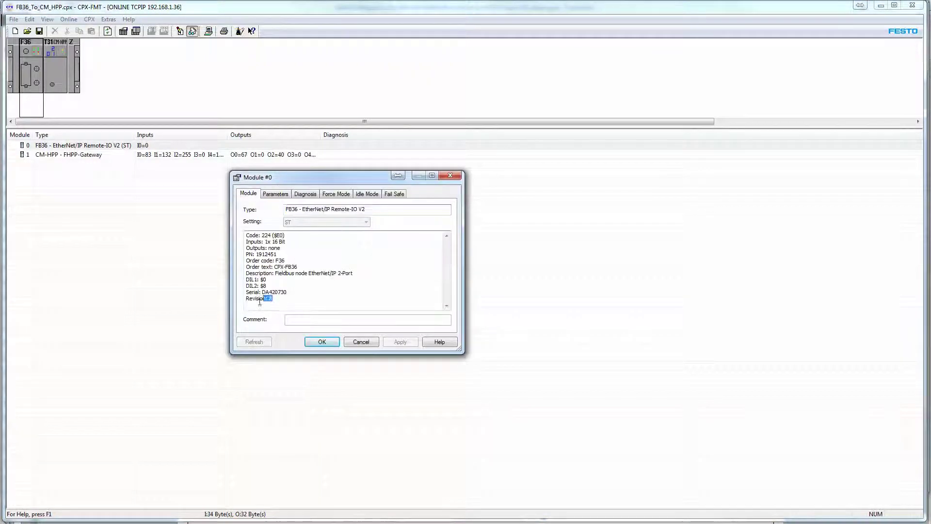
left_click(361, 342)
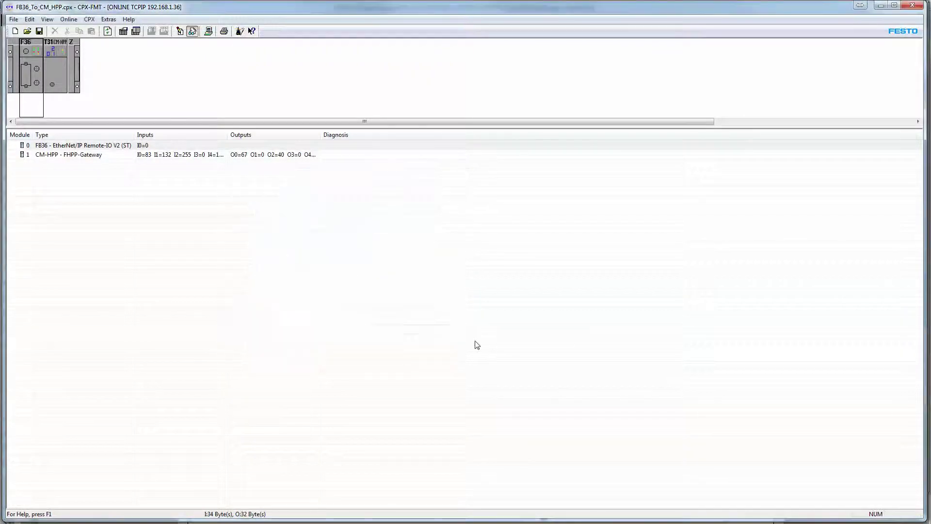
left_click(43, 32)
left_click(14, 19)
- Take the EXCM axis offline and confirm CANopen Node-ID 3 at 1000 kBit/s
mouse_move(37, 85)
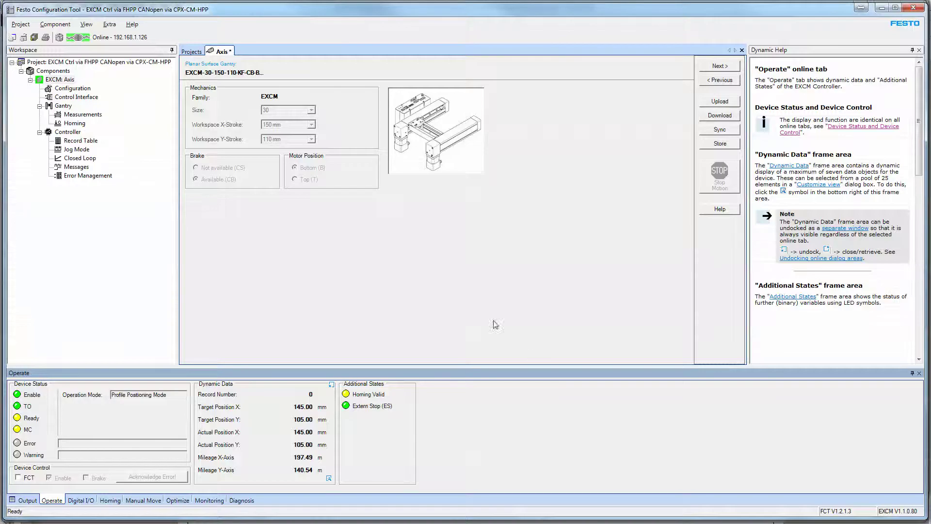
left_click(103, 39)
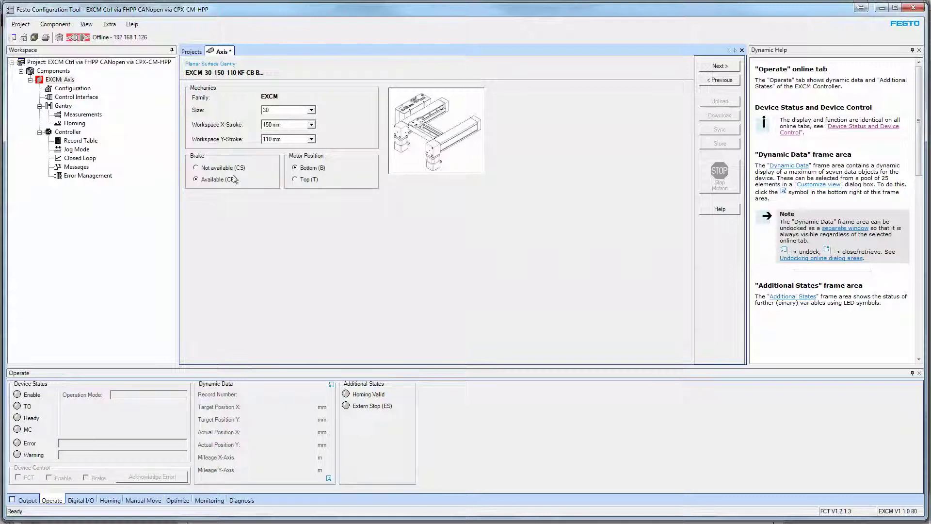
left_click(720, 67)
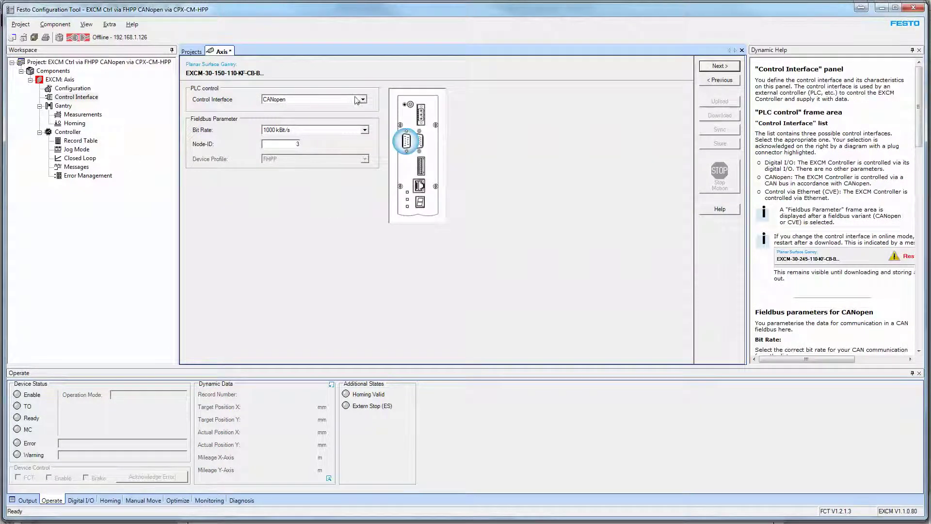
left_click_drag(287, 144, 340, 144)
left_click(364, 130)
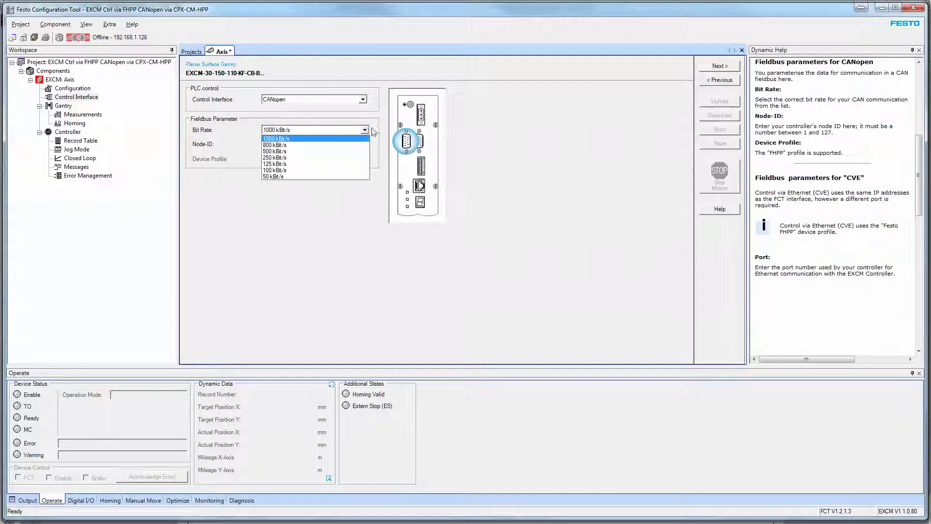
left_click(383, 128)
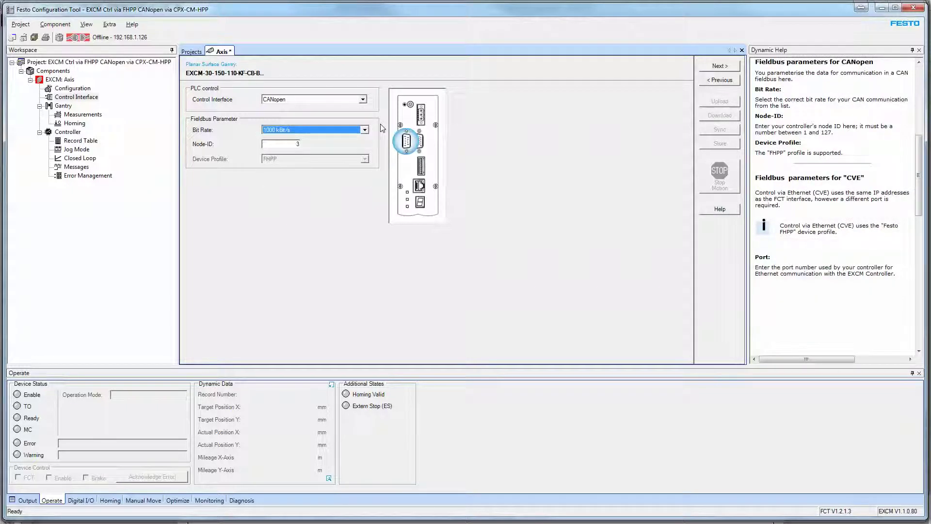
- Review the limitations, measurements, homing, record table, jog, closed-loop, messages and error-management pages, returning to configuration
left_click(720, 66)
left_click(720, 66)
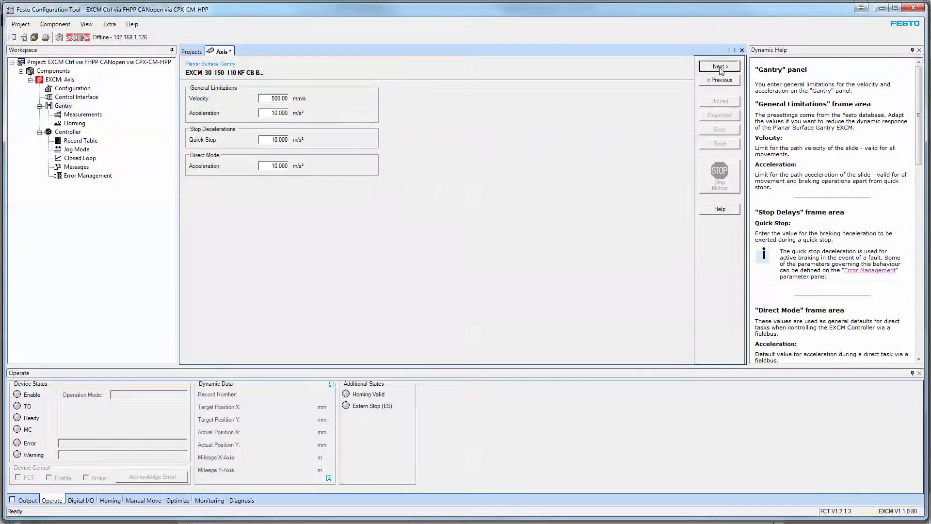
left_click(720, 66)
left_click(720, 66)
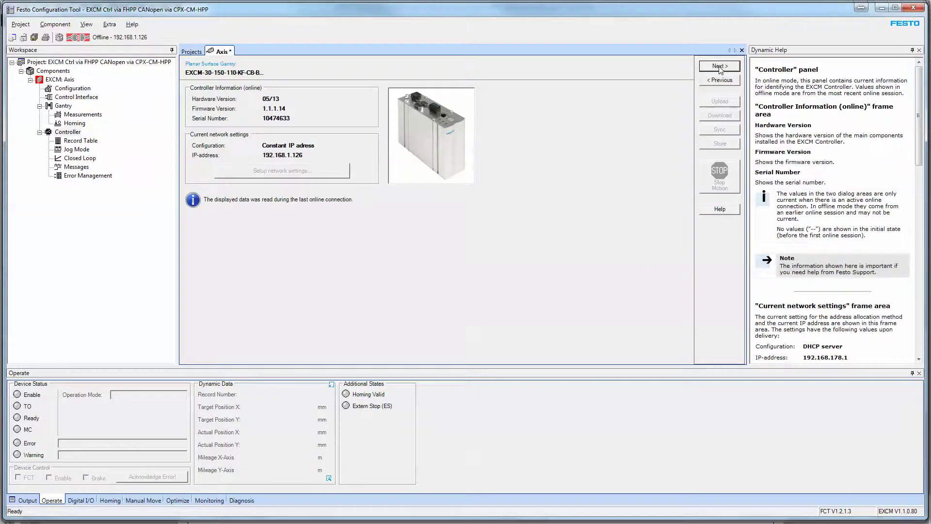
left_click(720, 66)
left_click(720, 80)
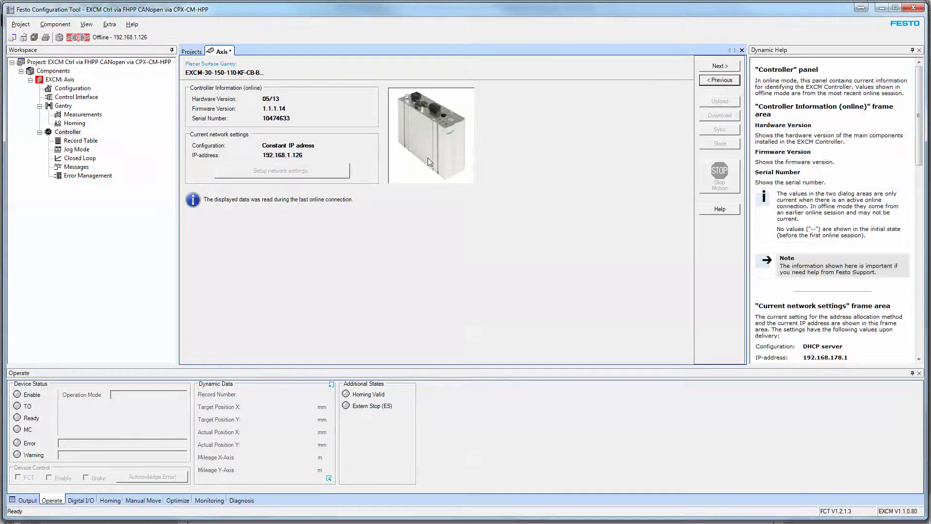
left_click(732, 68)
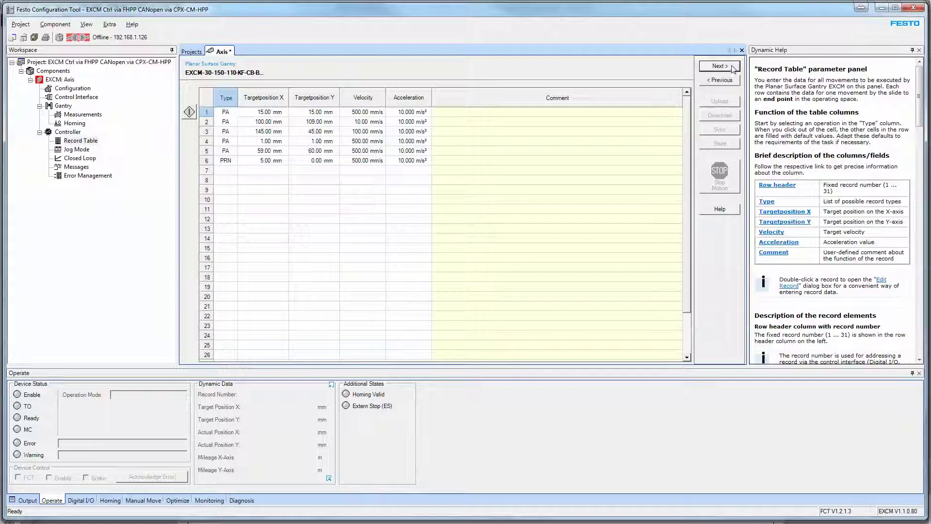
left_click(733, 68)
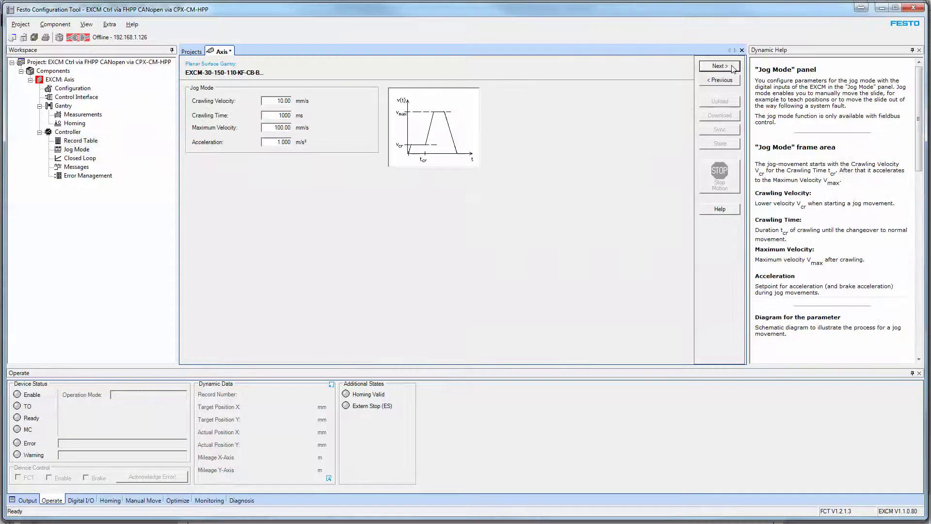
left_click(732, 69)
left_click(732, 68)
left_click(732, 68)
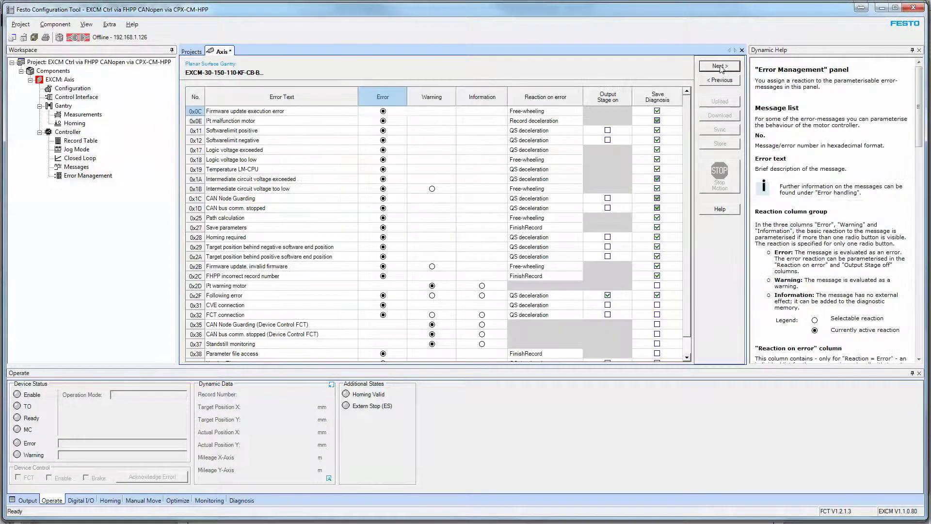
left_click(723, 68)
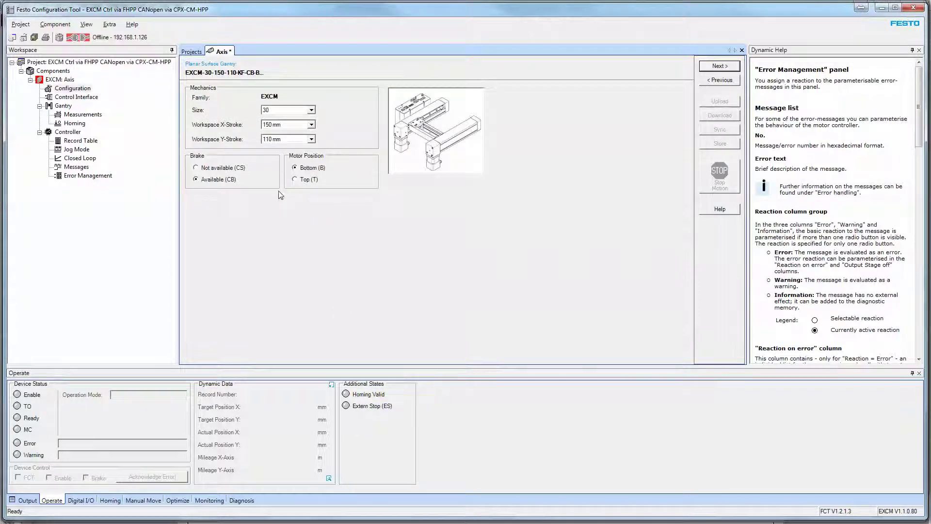
left_click(52, 26)
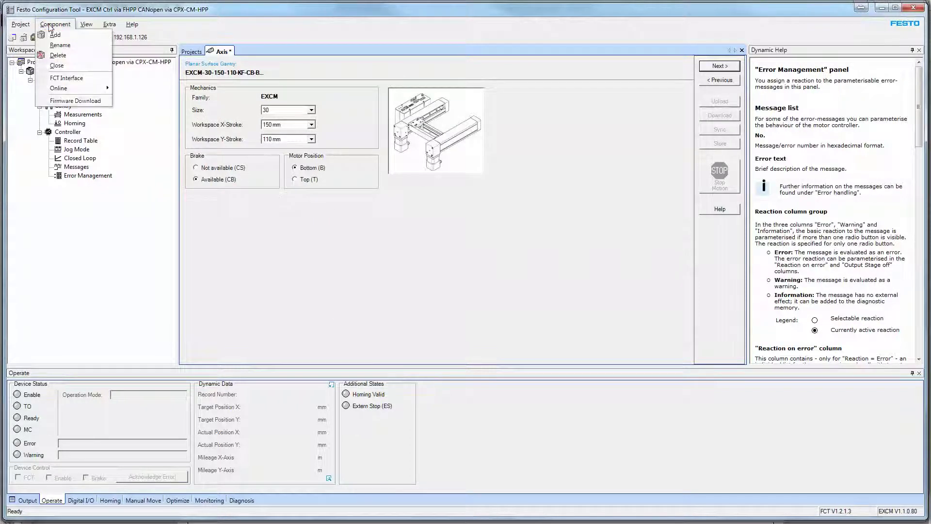
- Scan for EXCM devices, inspect the found Axis device's network properties, and close all dialogs unchanged
left_click(67, 78)
left_click(412, 301)
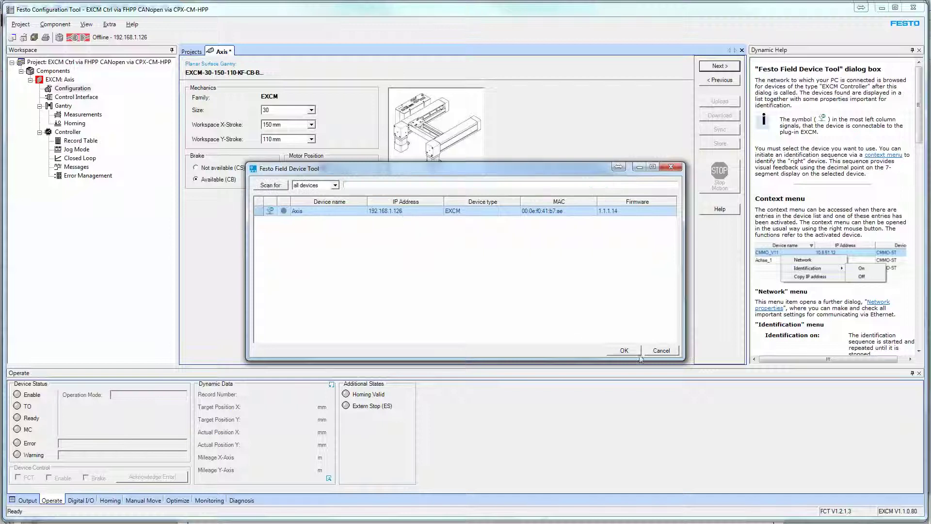
right_click(420, 212)
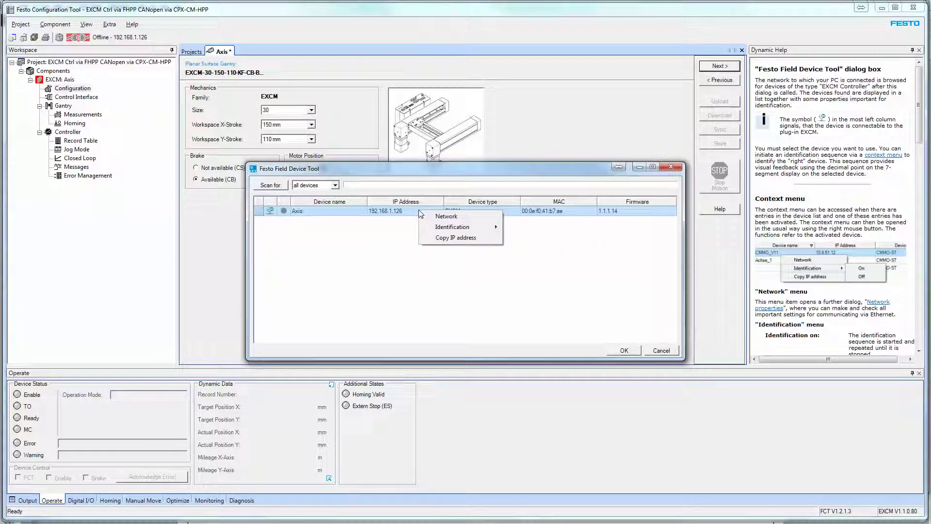
left_click(446, 217)
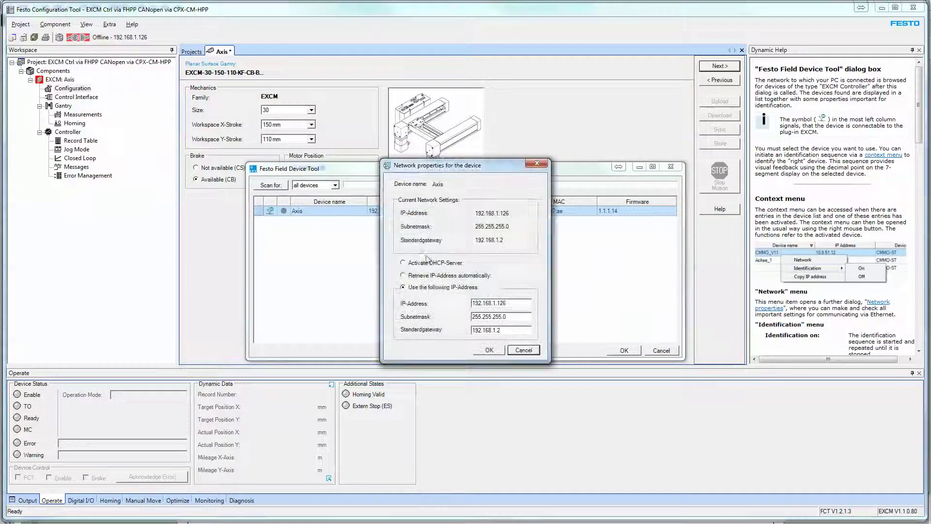
left_click(523, 350)
left_click(662, 351)
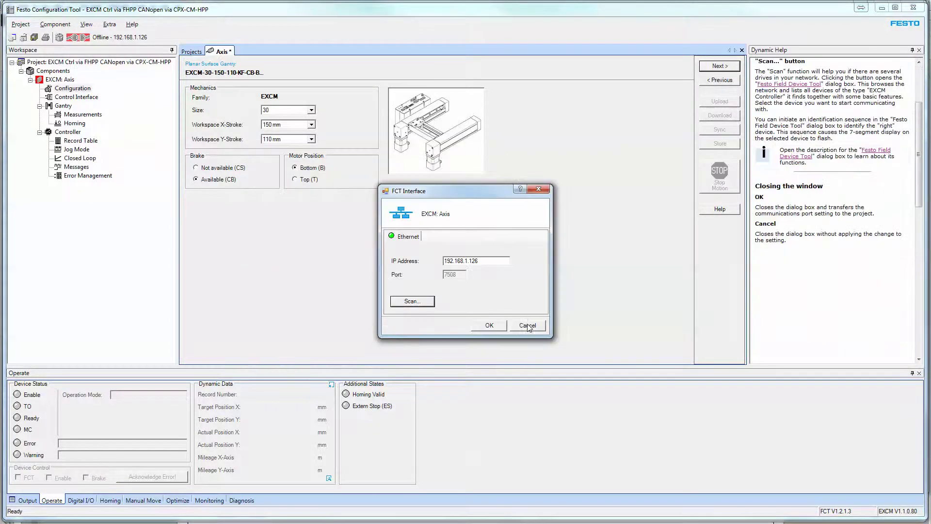
left_click(528, 325)
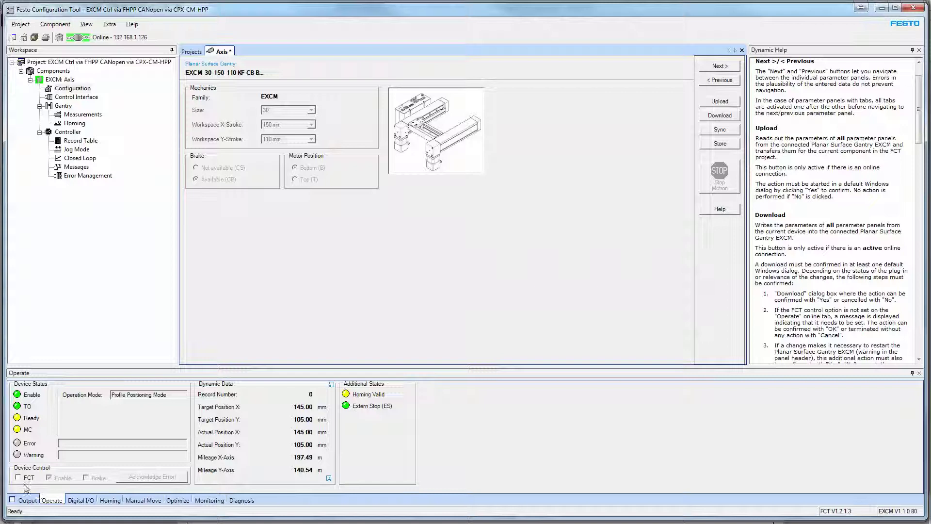
- Take FCT control of the drive, synchronise project and device, and re-enable the drive
left_click(19, 478)
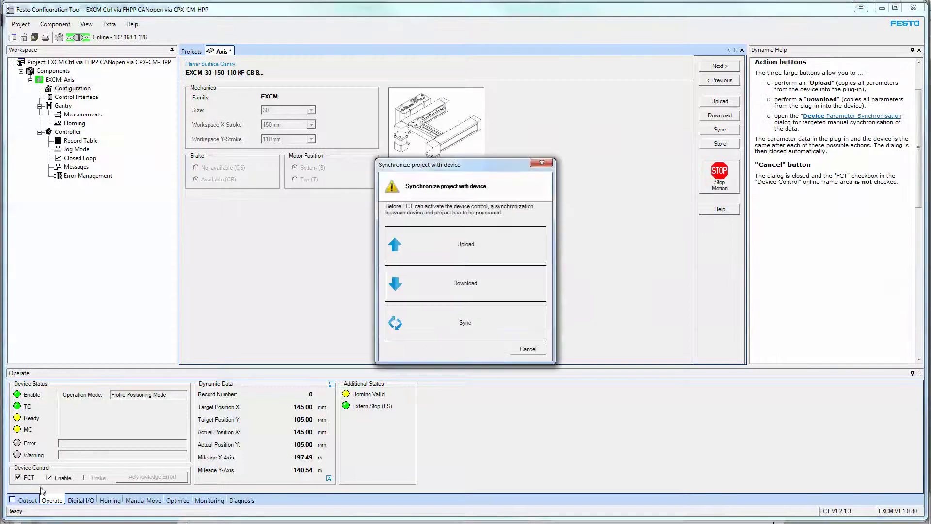
left_click(465, 323)
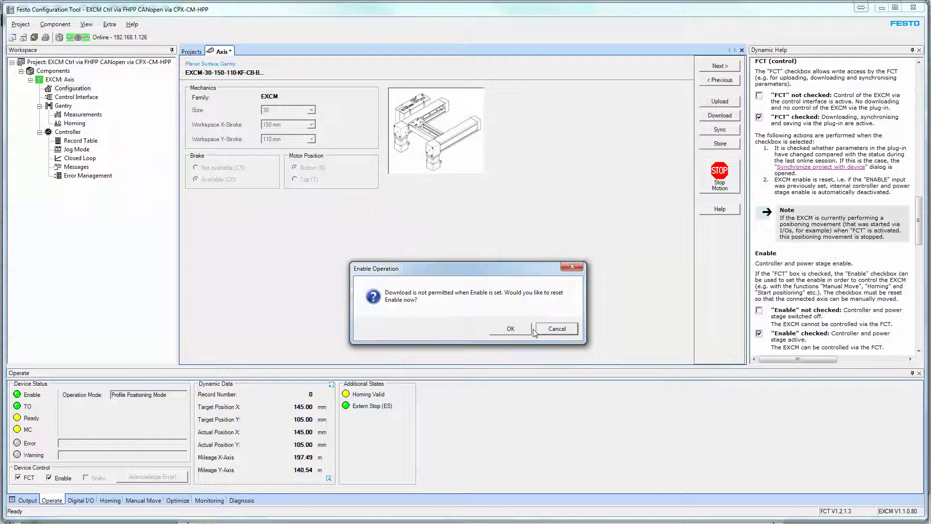
left_click(511, 332)
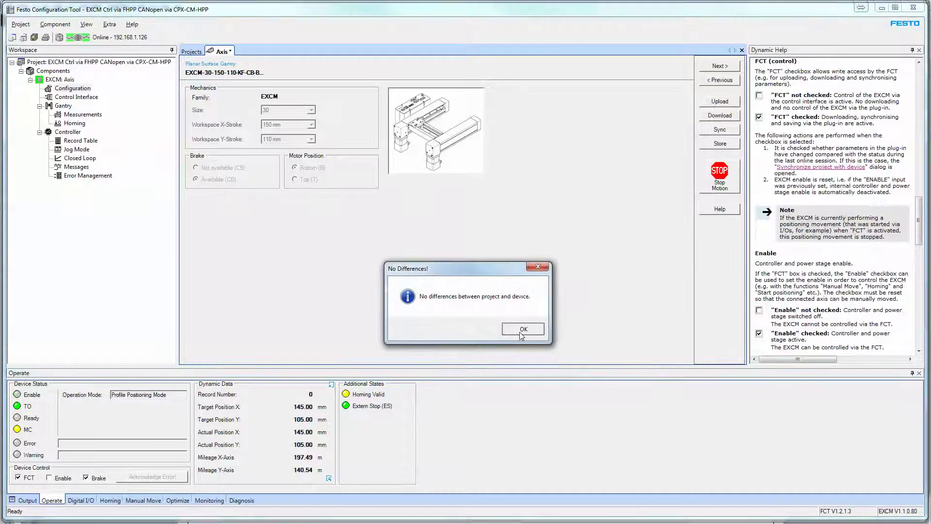
left_click(522, 332)
left_click(49, 479)
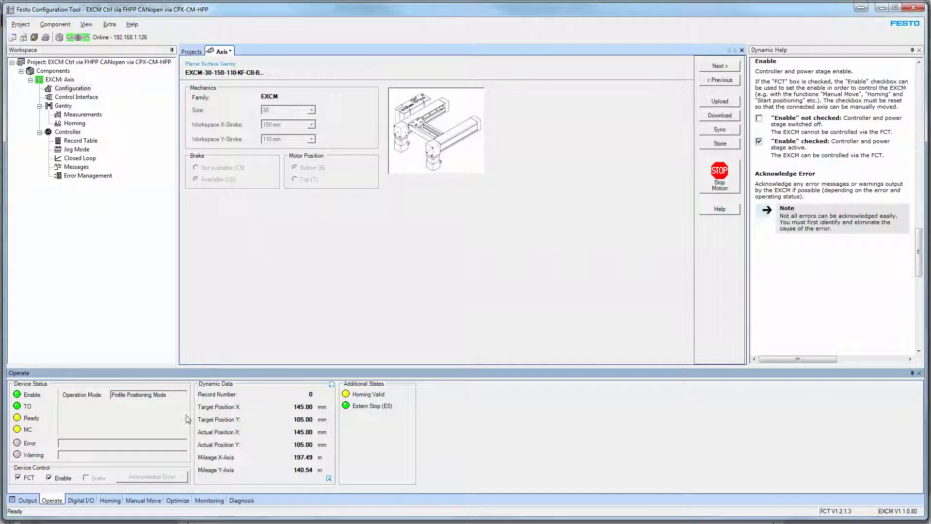
- Step the X axis positive in Manual Move, then acknowledge the software end-position error
left_click(87, 501)
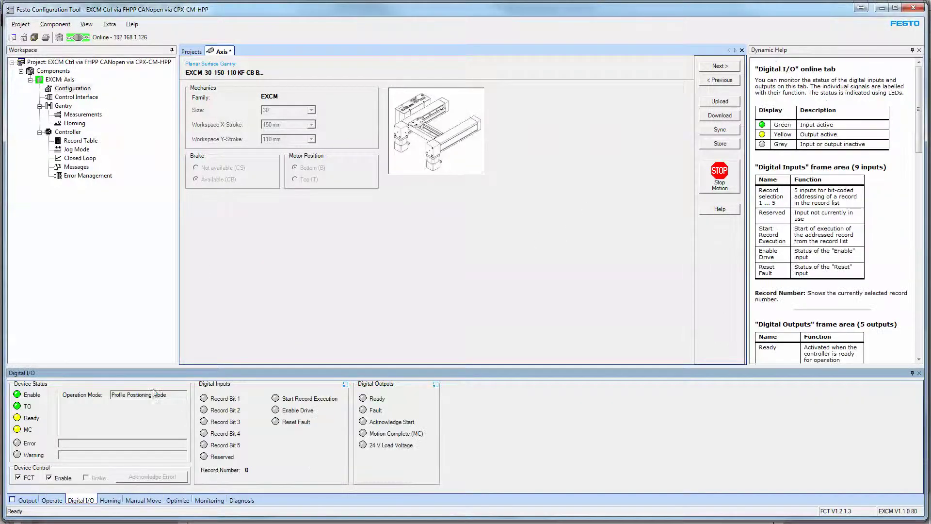
left_click(110, 500)
left_click(143, 500)
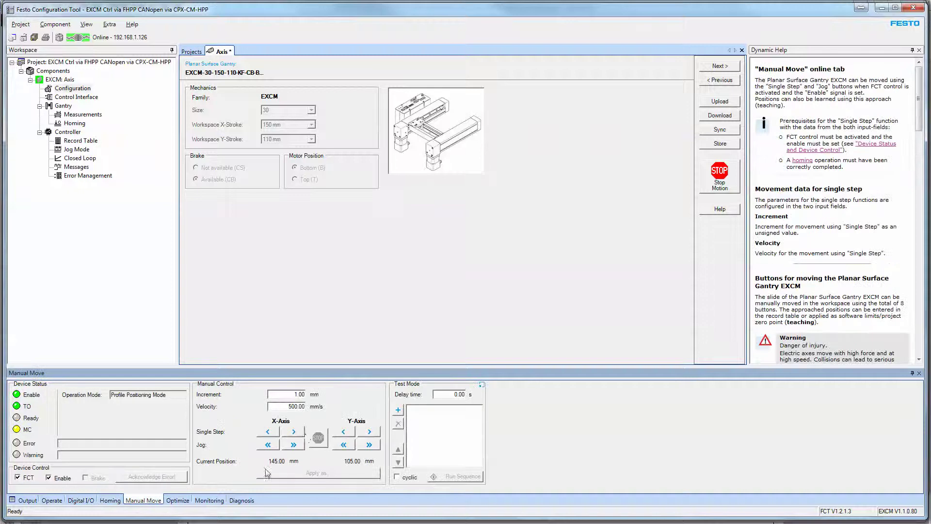
left_click(297, 433)
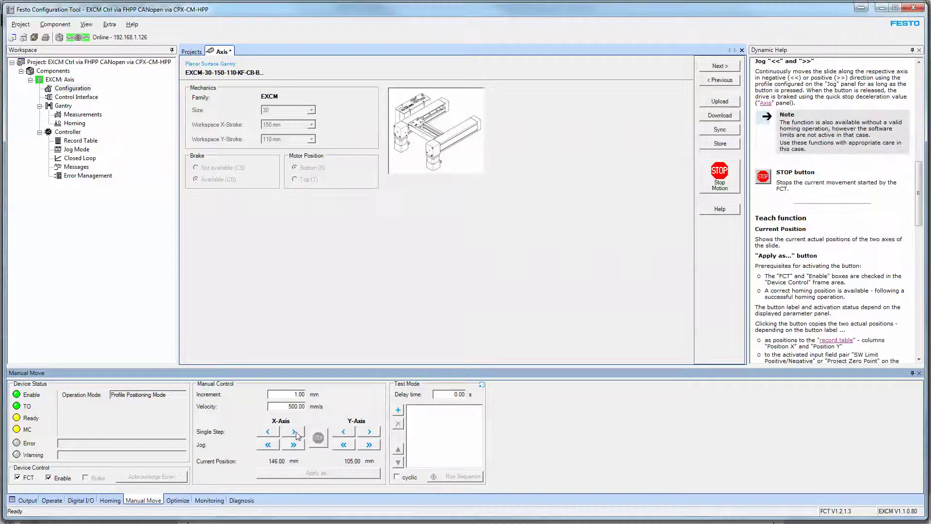
left_click(297, 433)
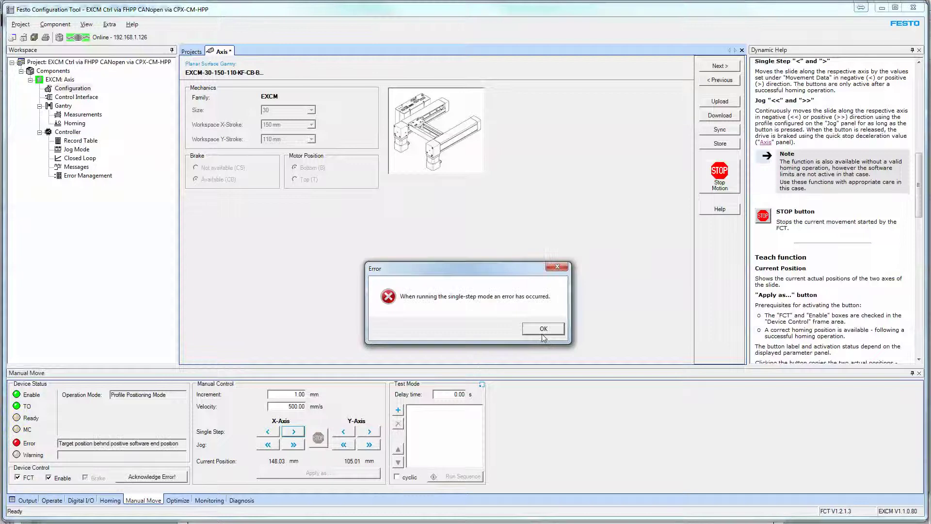
left_click(543, 330)
left_click(164, 477)
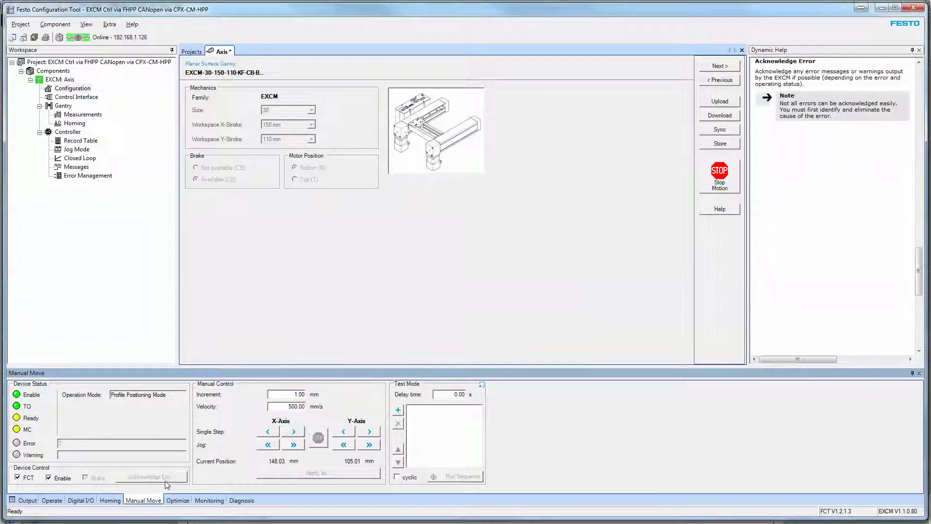
- Step and jog X and Y negative to about X 128.59 mm, Y 46.41 mm
left_click(268, 437)
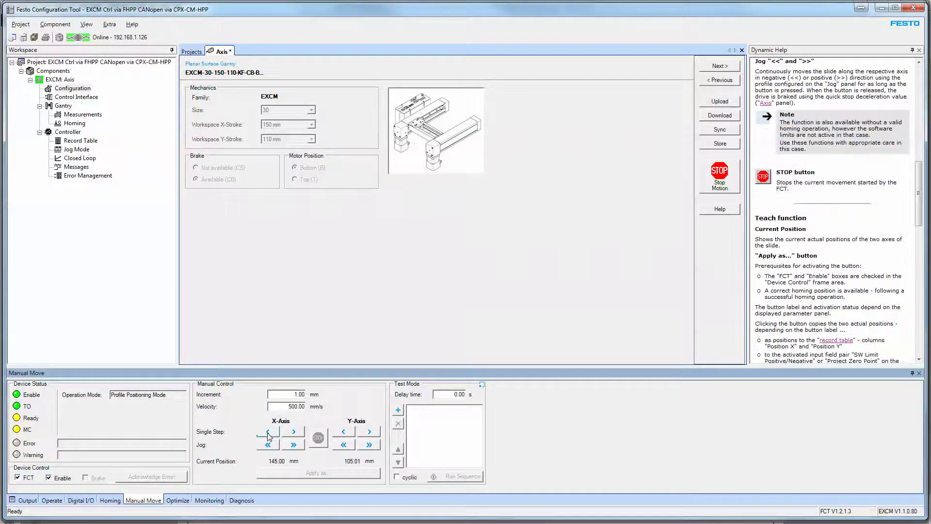
left_click(269, 433)
left_click(269, 433)
left_click(269, 433)
left_click(269, 433)
left_click(269, 433)
left_click(269, 433)
left_click(271, 448)
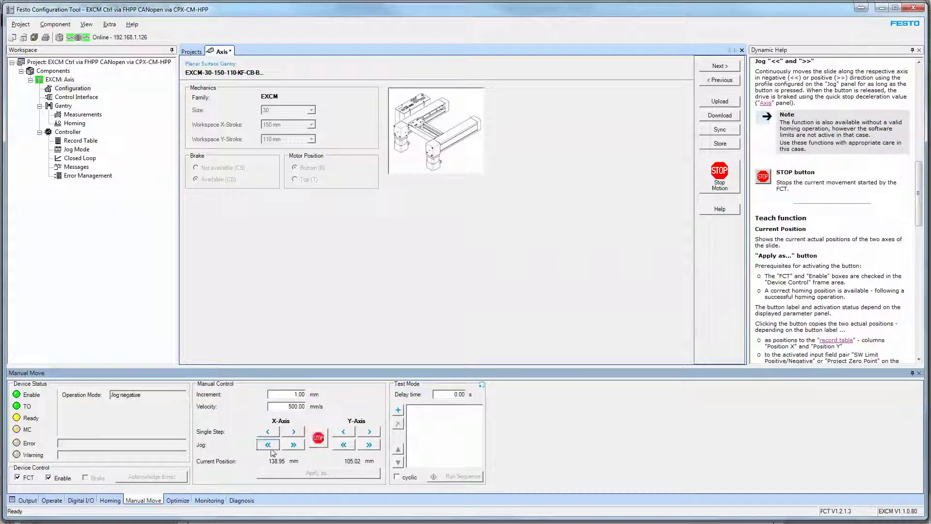
left_click(344, 445)
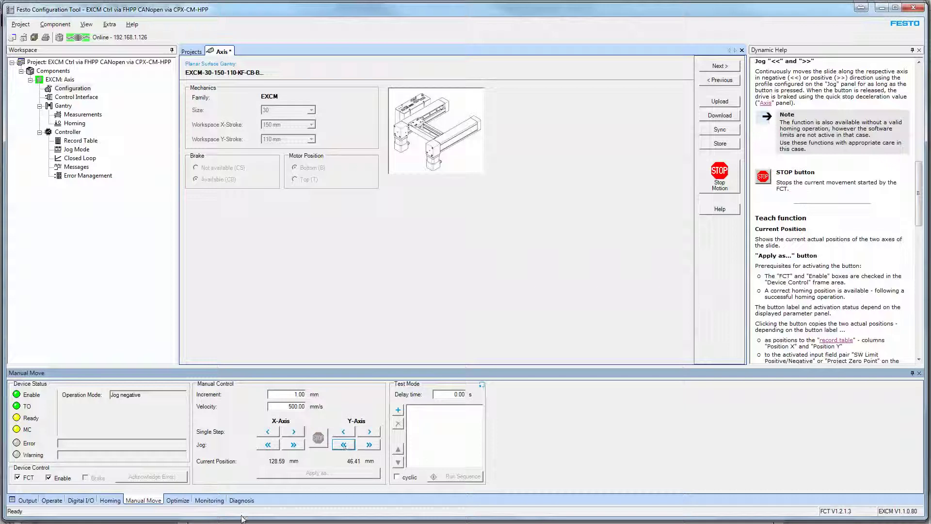
- Home the gantry, review the motor I²t load charts, and read in the diagnostic memory
left_click(110, 500)
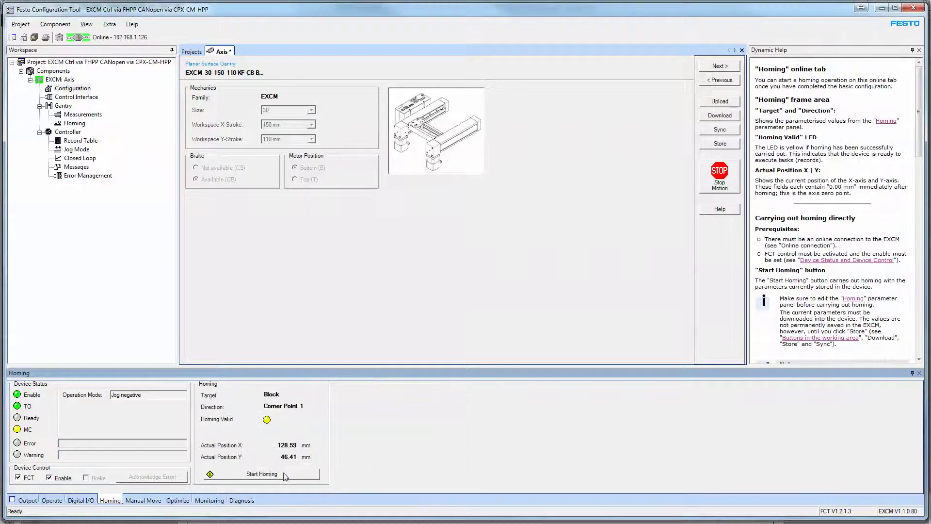
left_click(280, 477)
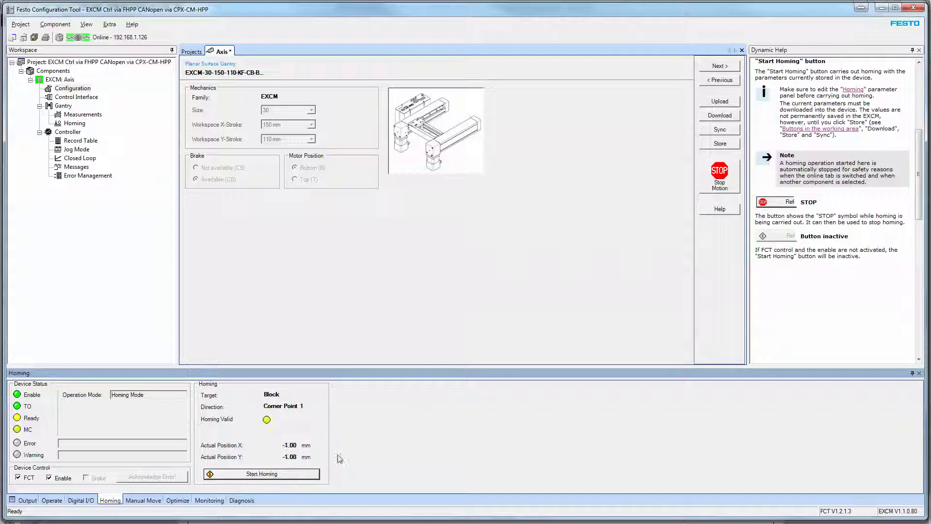
left_click(182, 504)
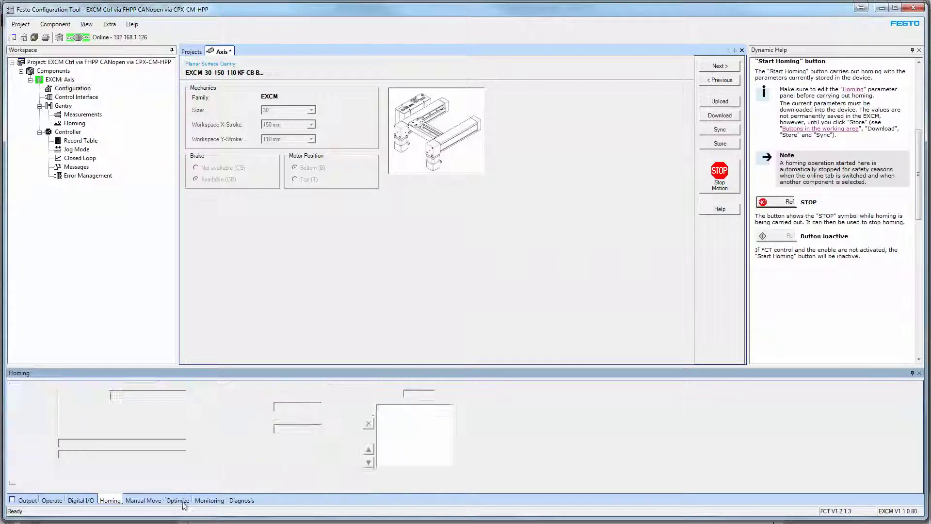
left_click(216, 506)
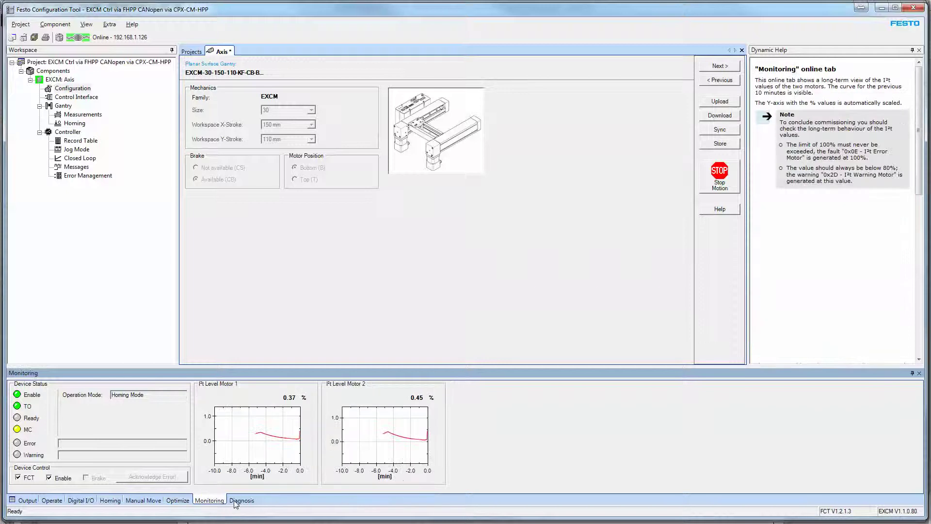
left_click(236, 503)
left_click(374, 396)
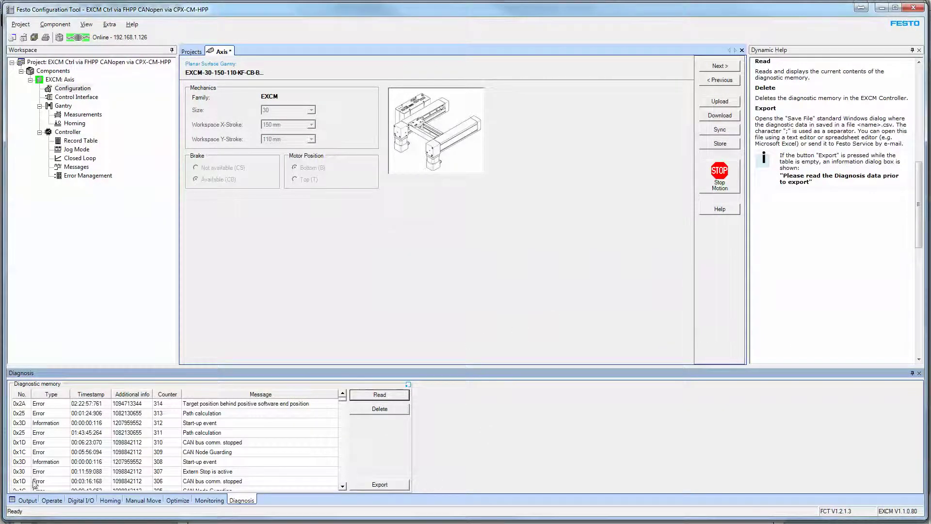
left_click(52, 500)
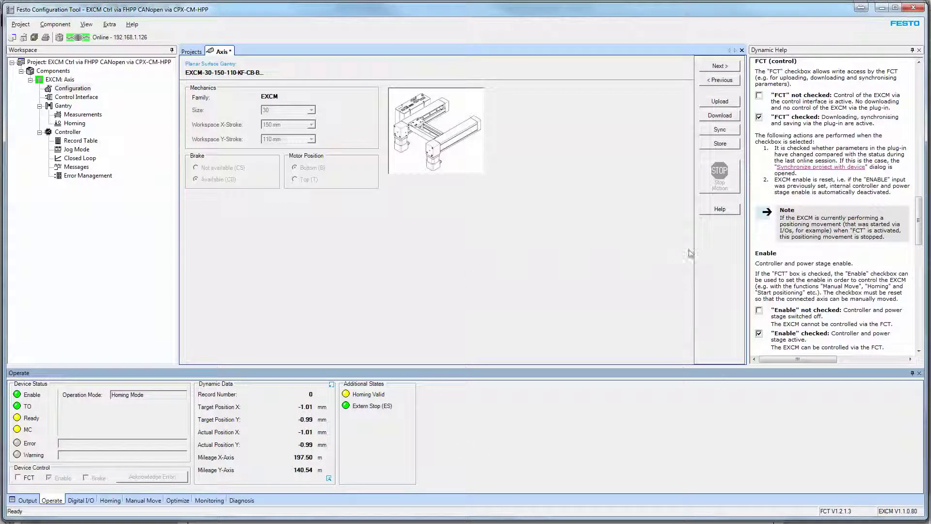
- In RSLogix, check the FB36_VB3_Status module's connection RPI of 10.0 ms and cancel unchanged
key("alt+Tab")
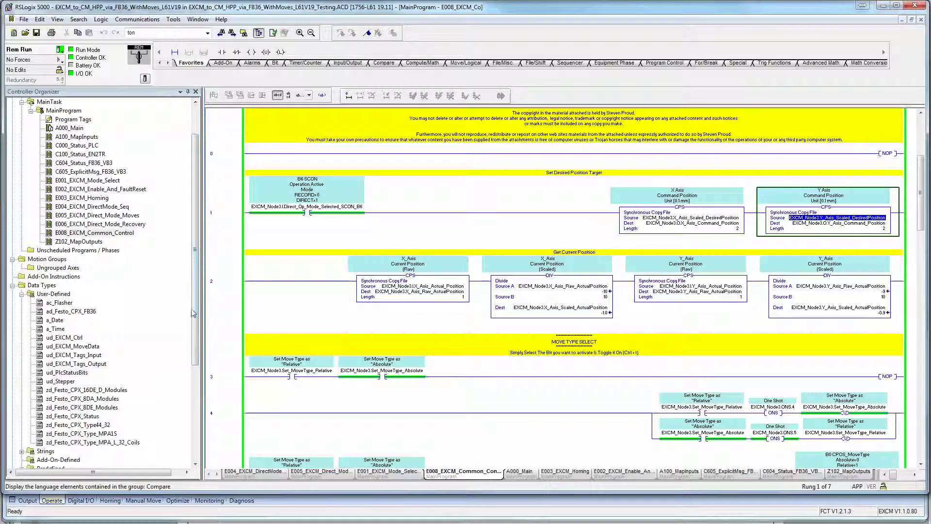
left_click_drag(195, 333, 195, 426)
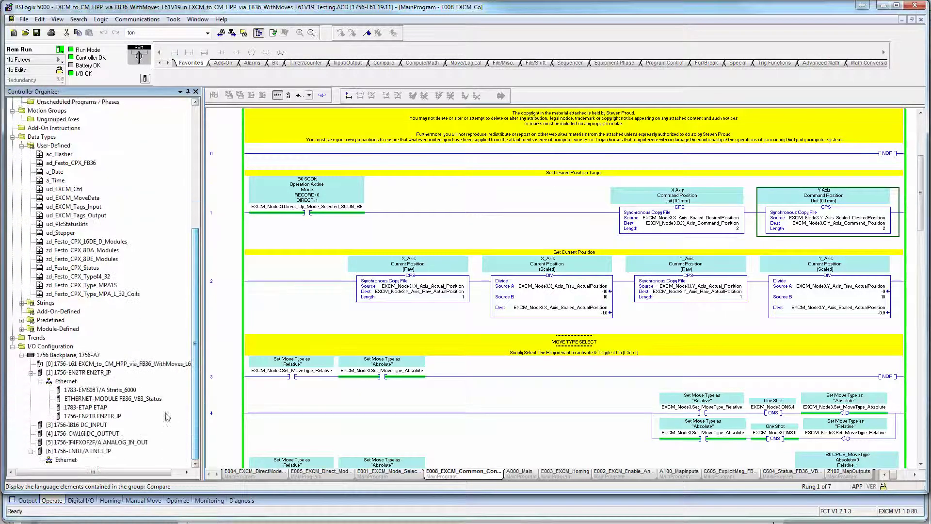
double_click(145, 399)
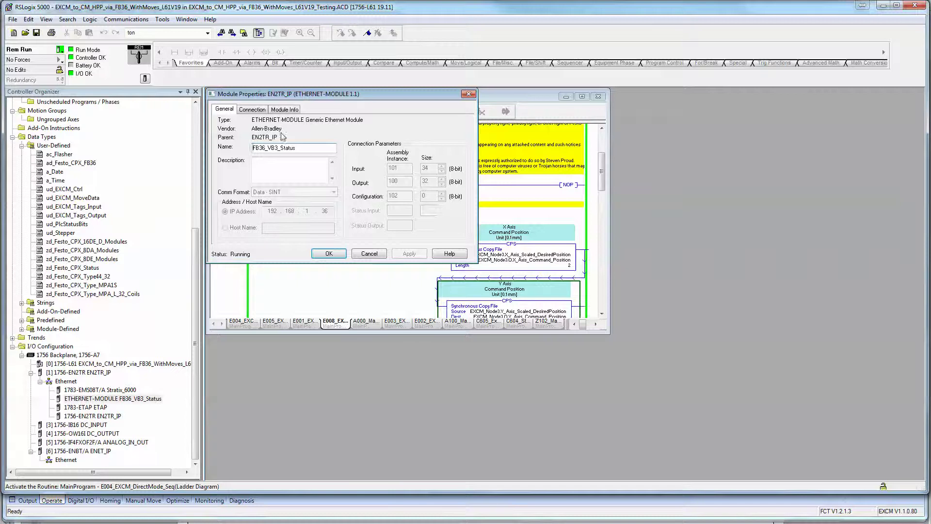
left_click_drag(351, 101, 608, 135)
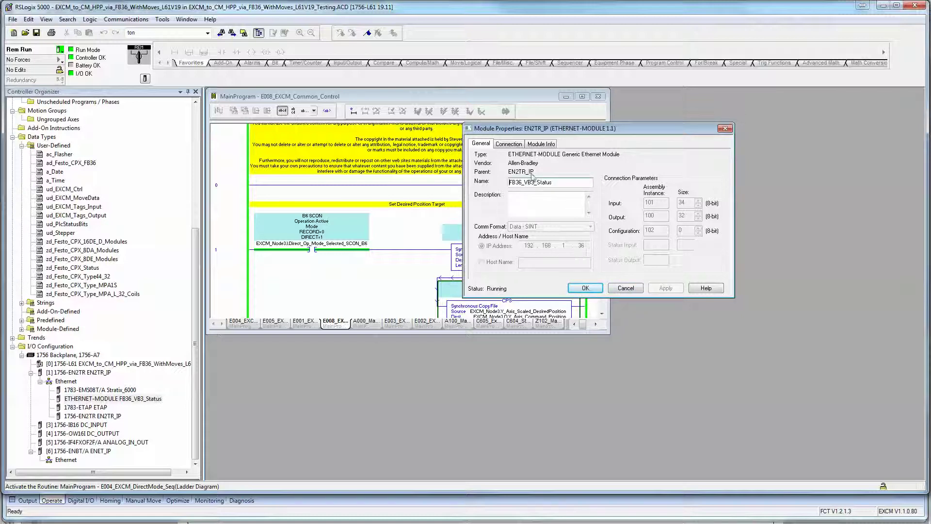
left_click(509, 144)
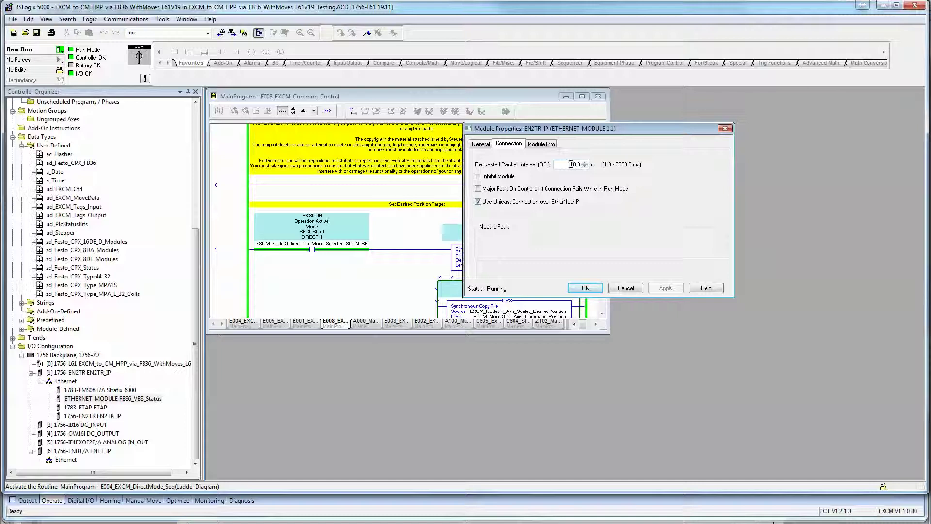
double_click(574, 165)
left_click(625, 288)
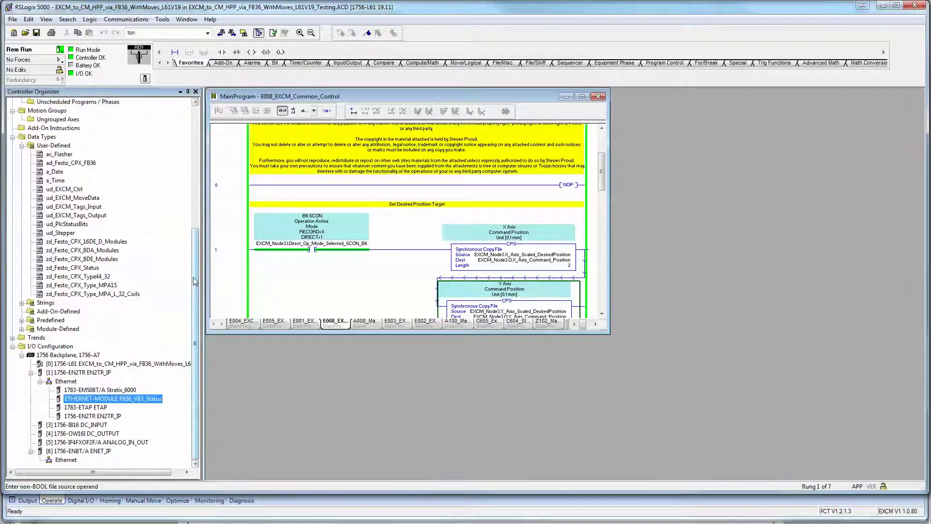
left_click_drag(191, 276, 194, 145)
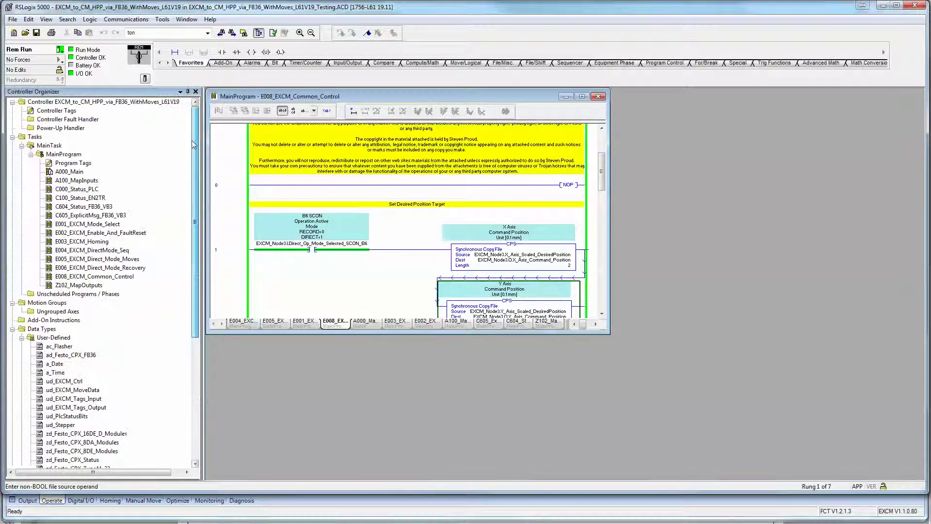
double_click(62, 113)
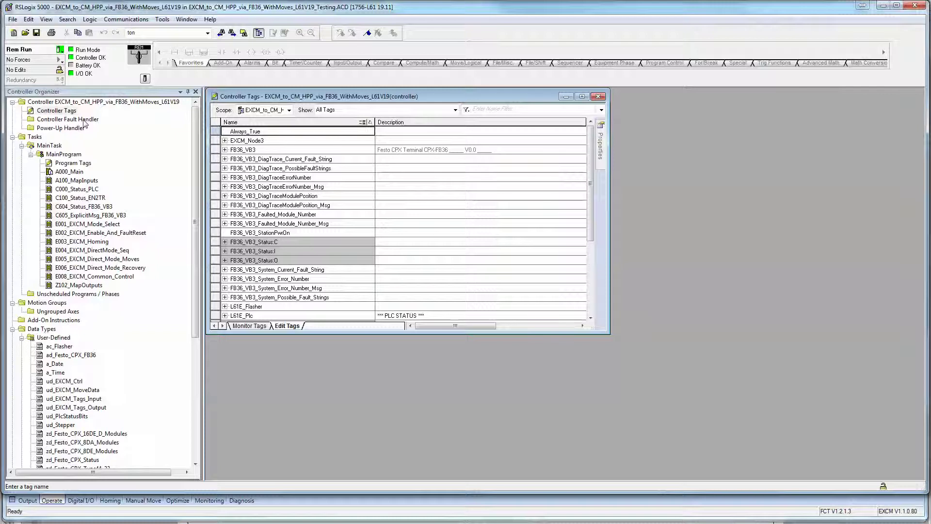
double_click(423, 100)
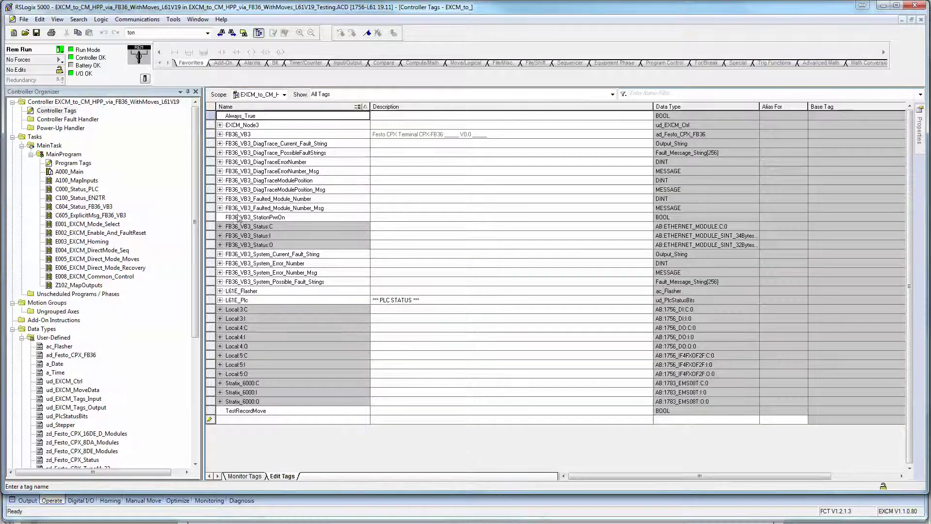
left_click(220, 226)
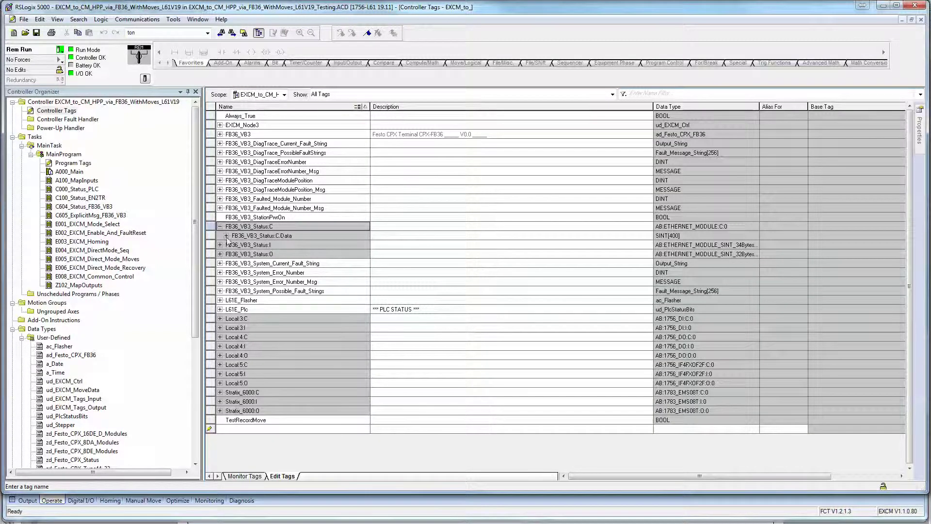
left_click(226, 236)
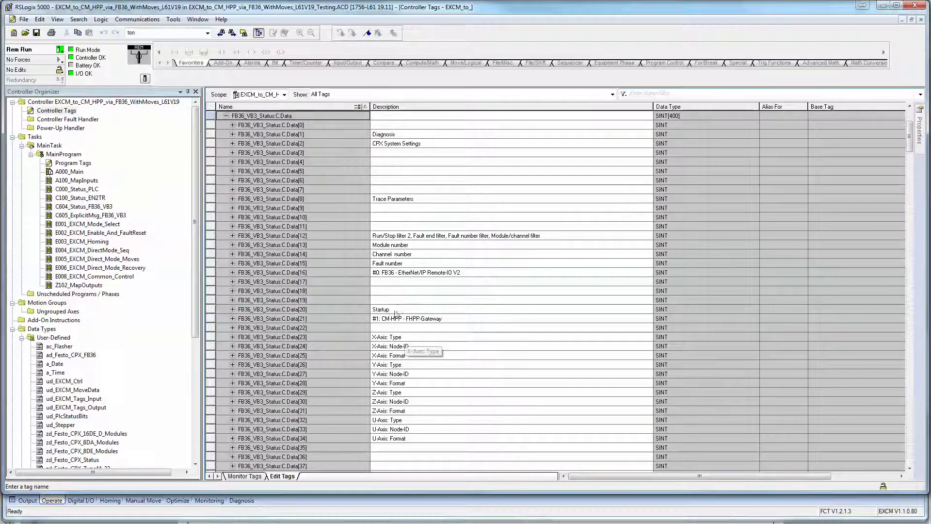
left_click(226, 116)
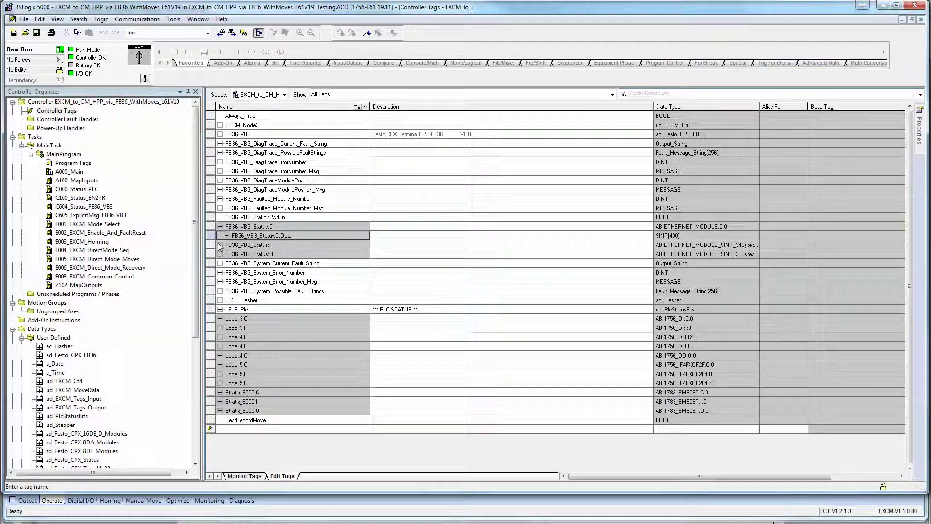
left_click(220, 226)
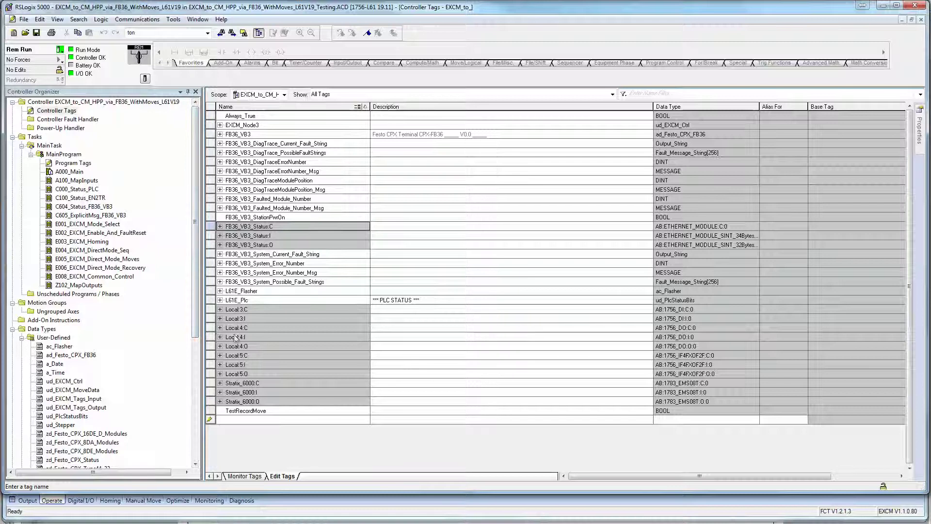
left_click(221, 236)
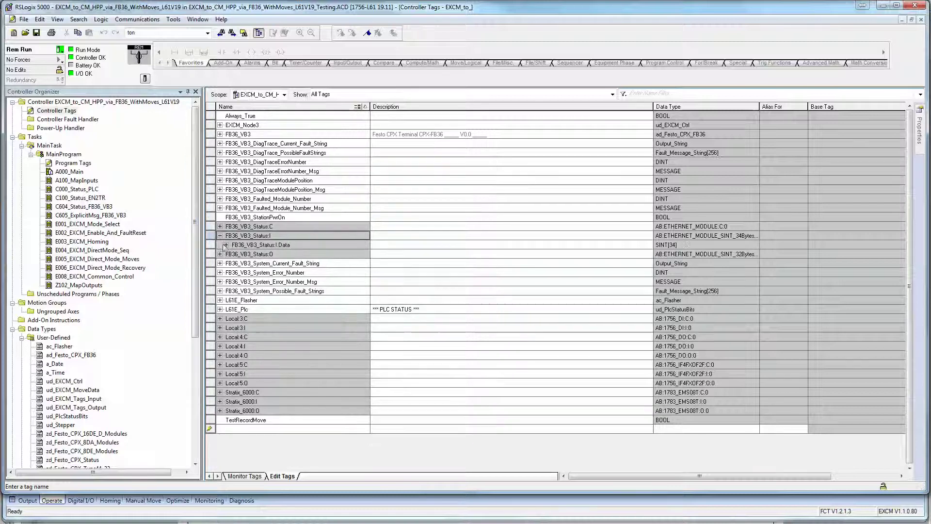
left_click(226, 245)
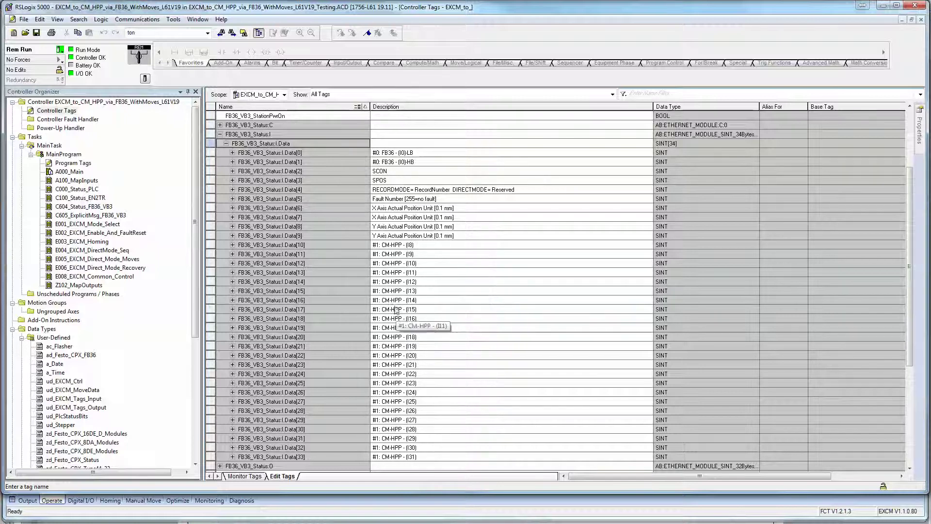
double_click(421, 246)
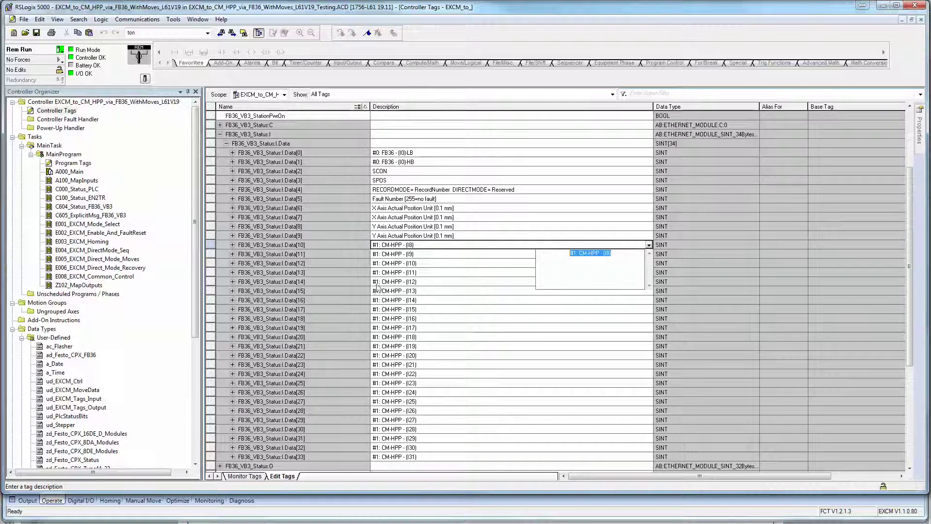
left_click(318, 235)
left_click(364, 173)
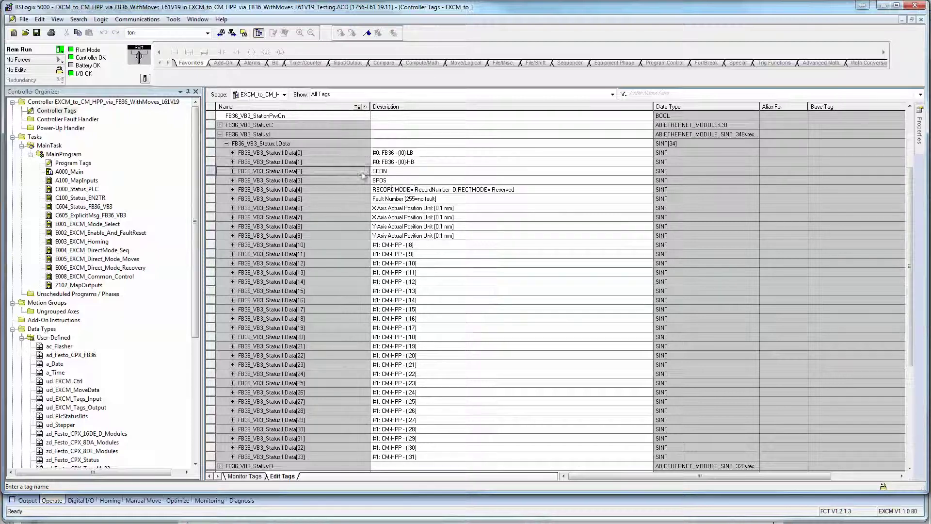
key("Down")
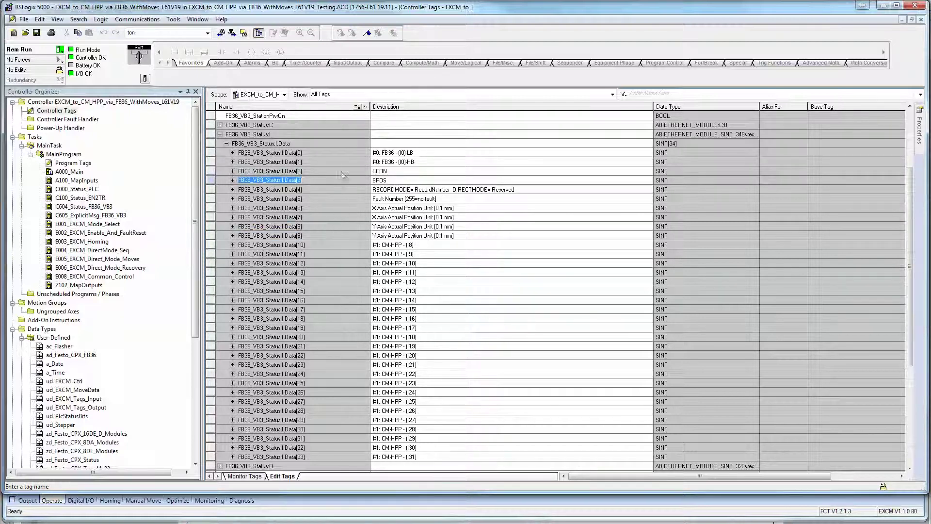
key("Down")
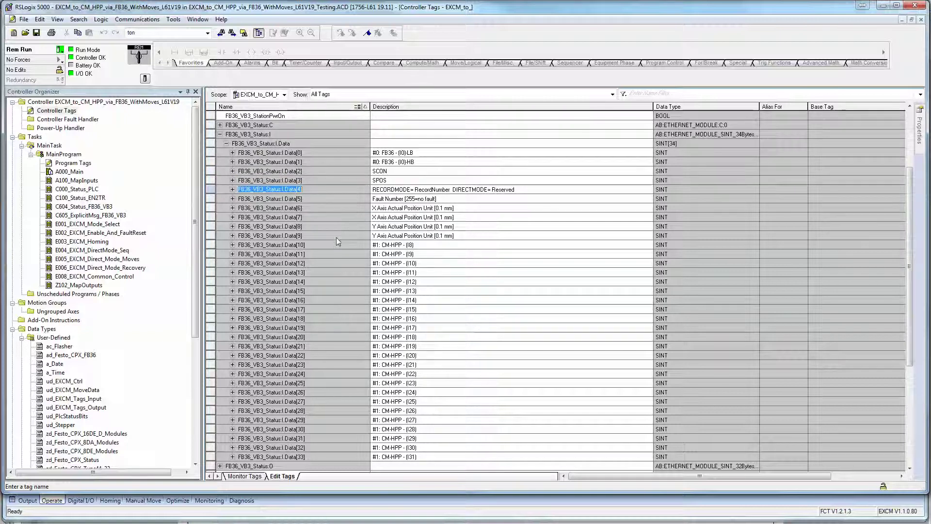
left_click(220, 134)
left_click(219, 244)
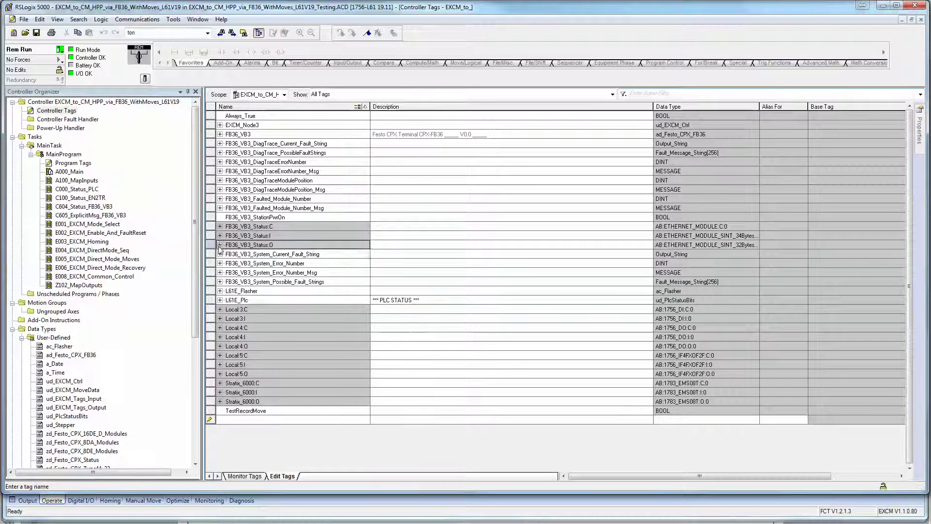
left_click(226, 254)
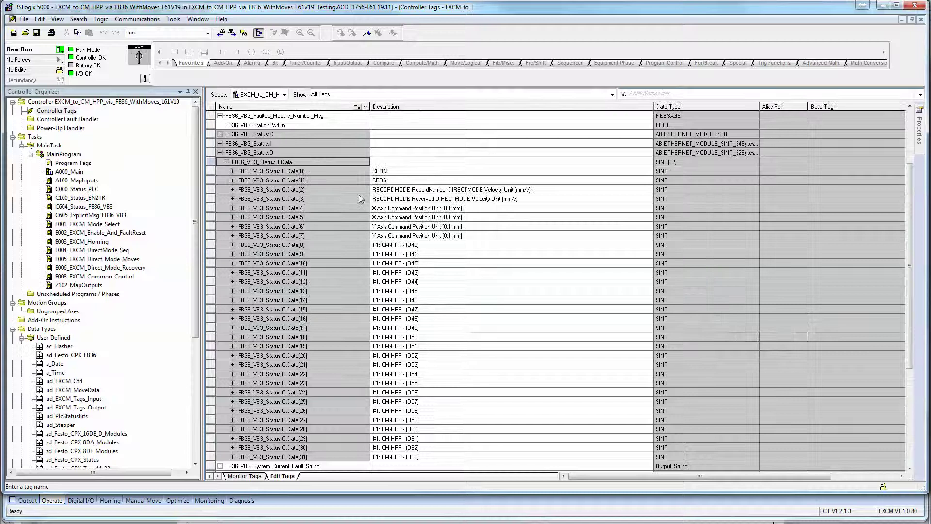
left_click(219, 152)
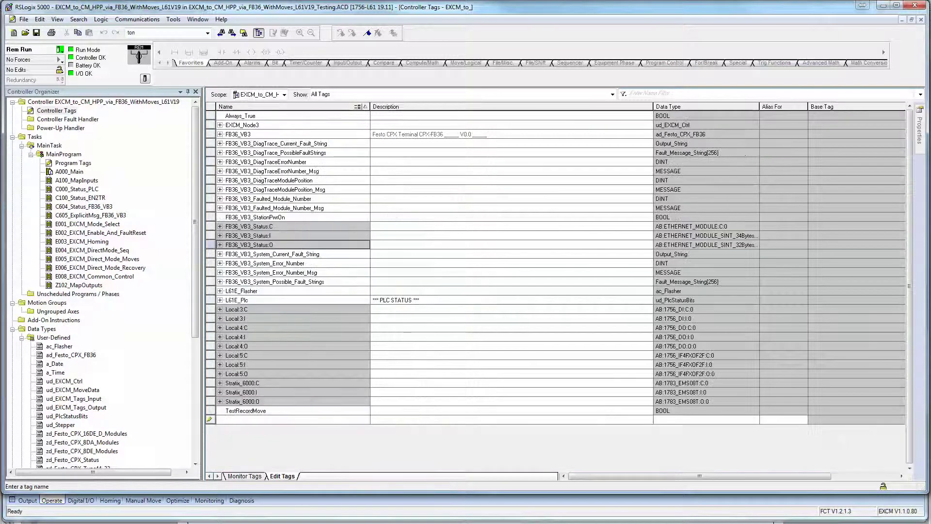
- Mark the Record selection and Direct operating mode headings in the manual's Tab. 6.4, then return to RSLogix
key("alt+Tab")
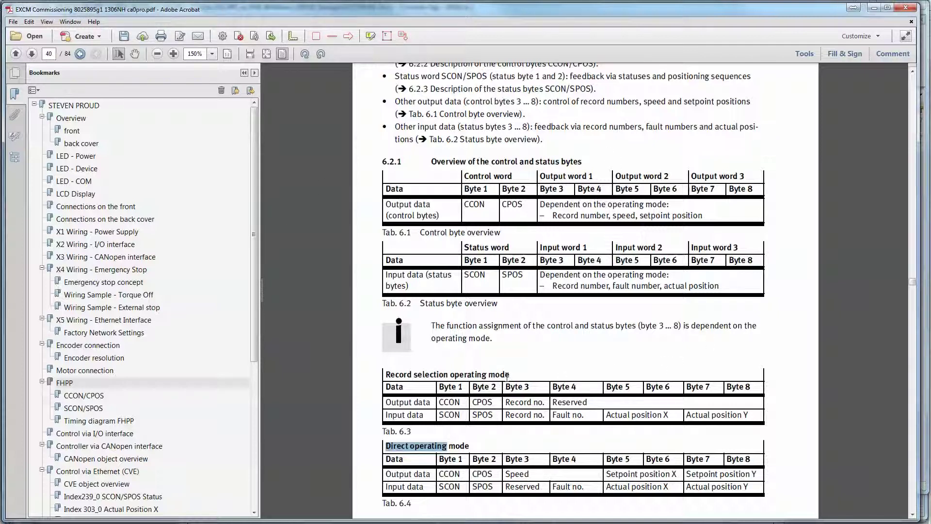
left_click(508, 449)
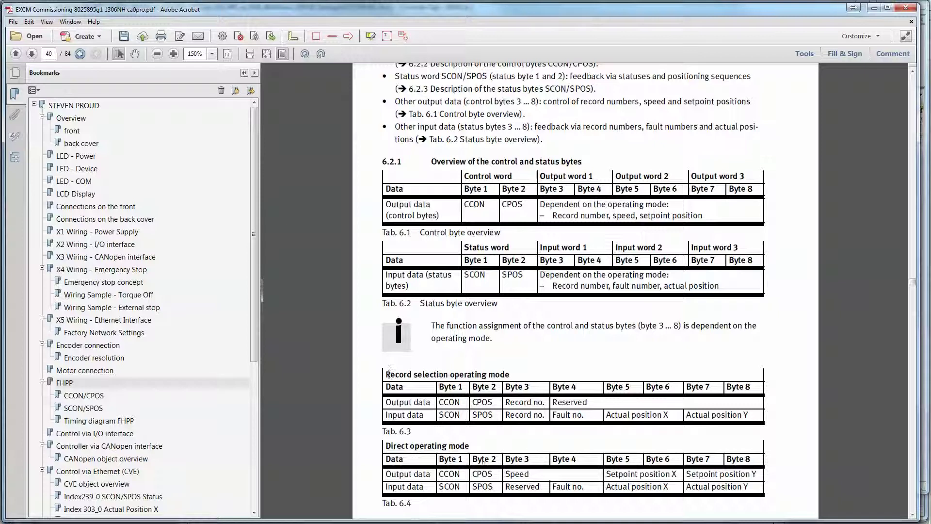
left_click_drag(386, 374, 516, 374)
left_click_drag(413, 447, 385, 445)
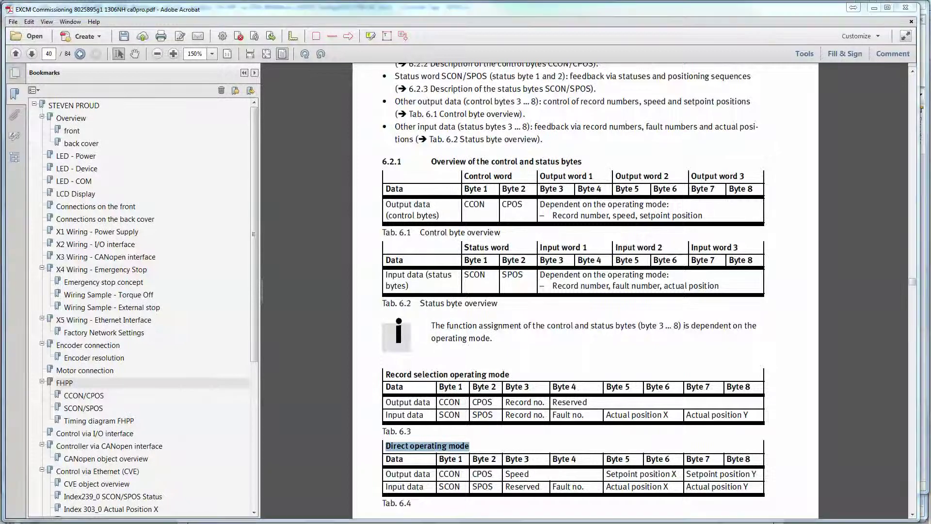
key("alt+Tab")
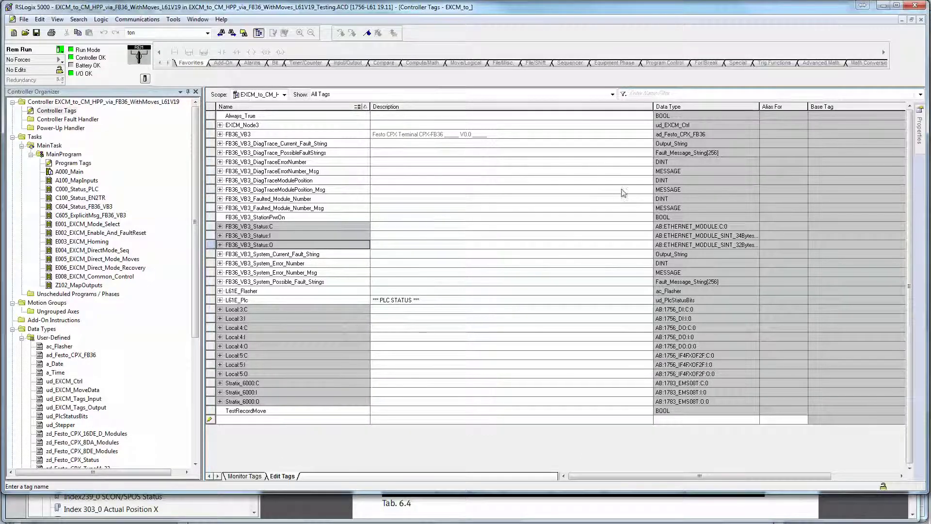
- Monitor the live FB36 input data from the A100_MapInputs copy instruction's source operand
left_click(921, 19)
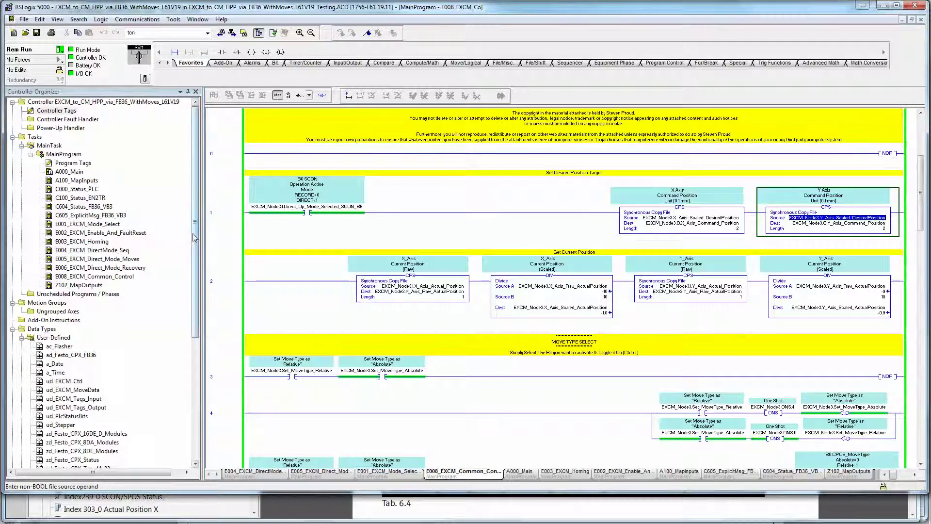
mouse_move(195, 237)
left_mouse_down()
mouse_move(195, 299)
mouse_move(195, 237)
left_mouse_up()
double_click(76, 180)
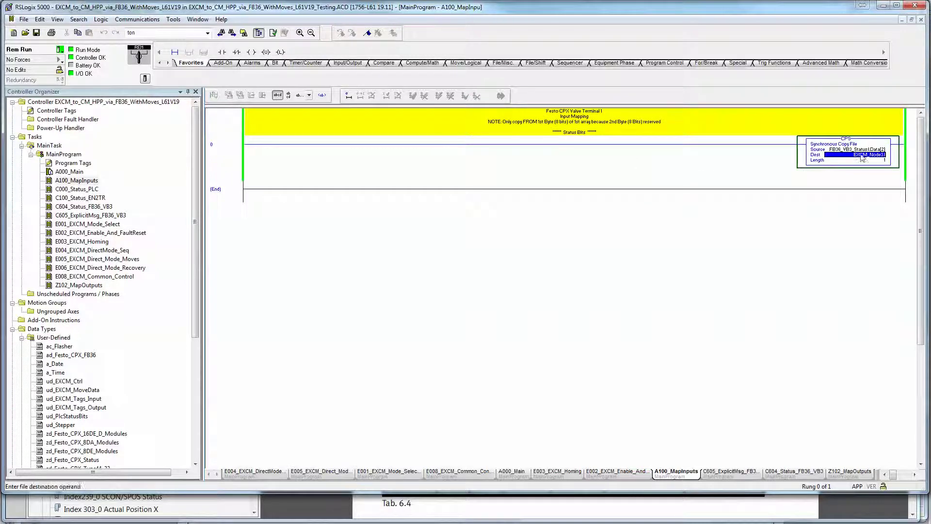
left_click(885, 149)
right_click(890, 151)
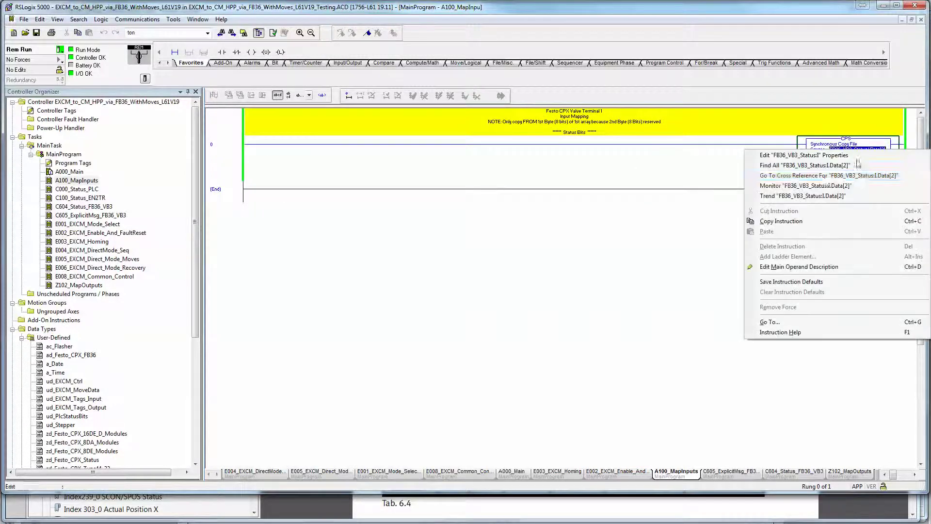
left_click(795, 184)
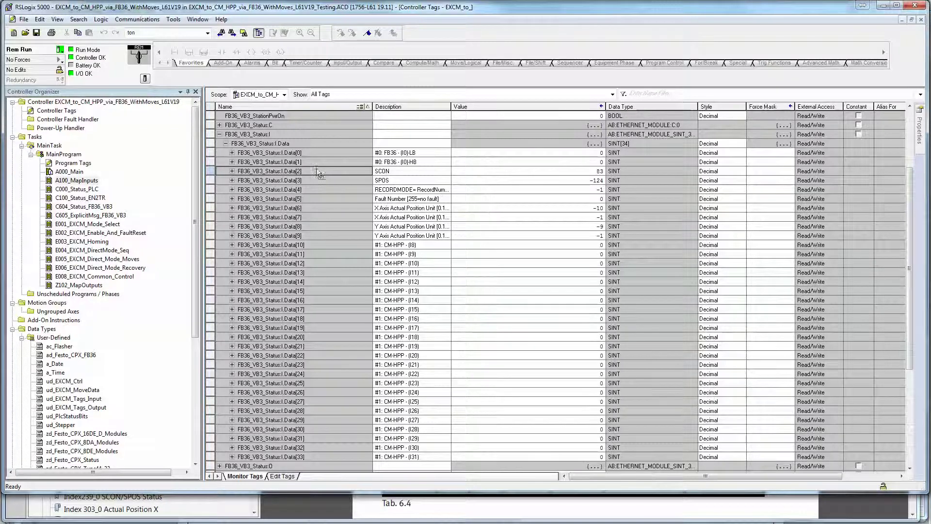
left_click(921, 20)
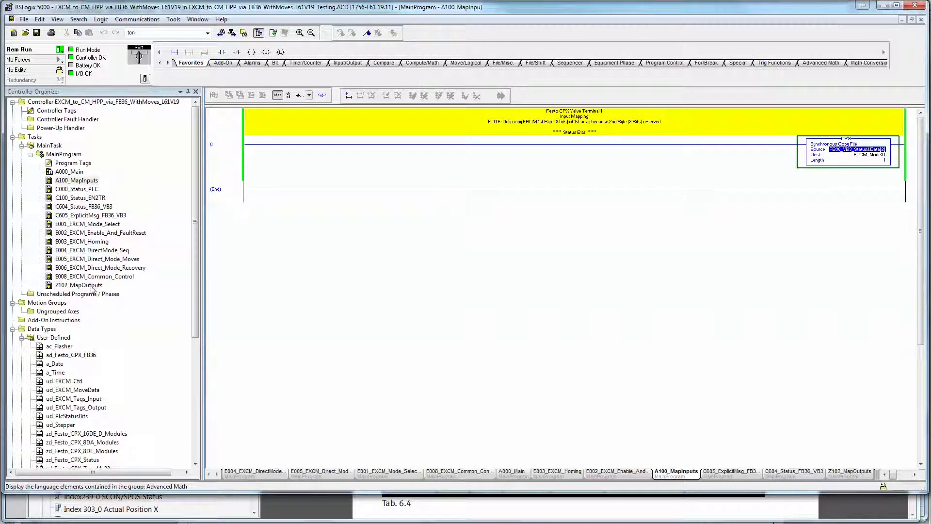
- Monitor the live FB36 output data from the Z102_MapOutputs copy instruction's destination operand
double_click(92, 286)
left_click(857, 134)
right_click(860, 140)
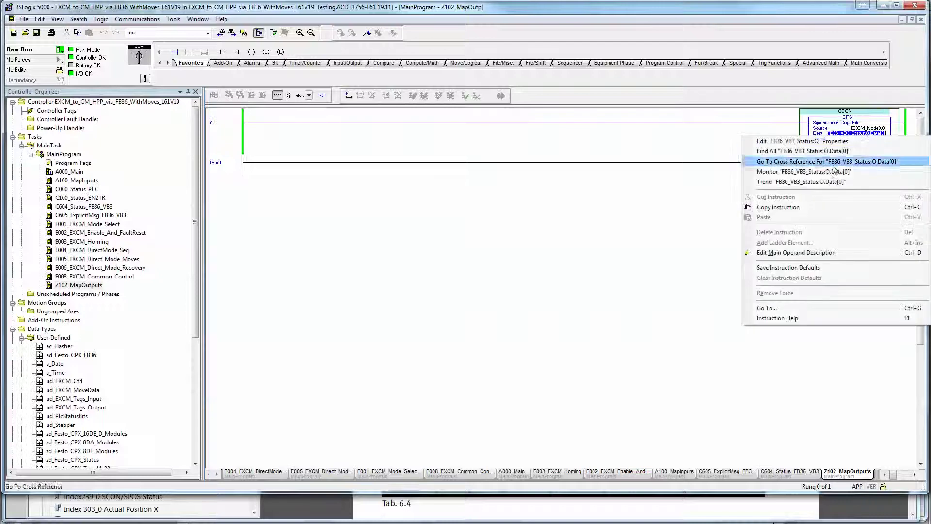
left_click(807, 165)
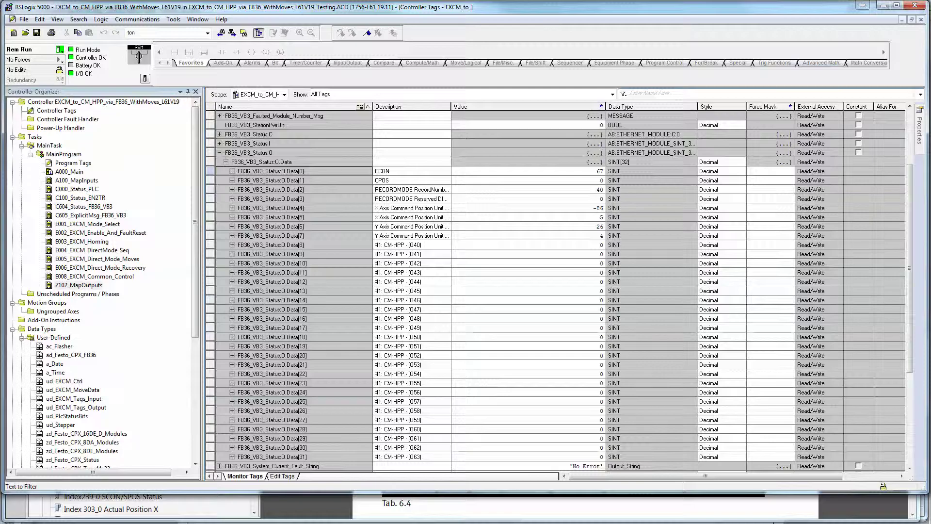
key("alt+Tab")
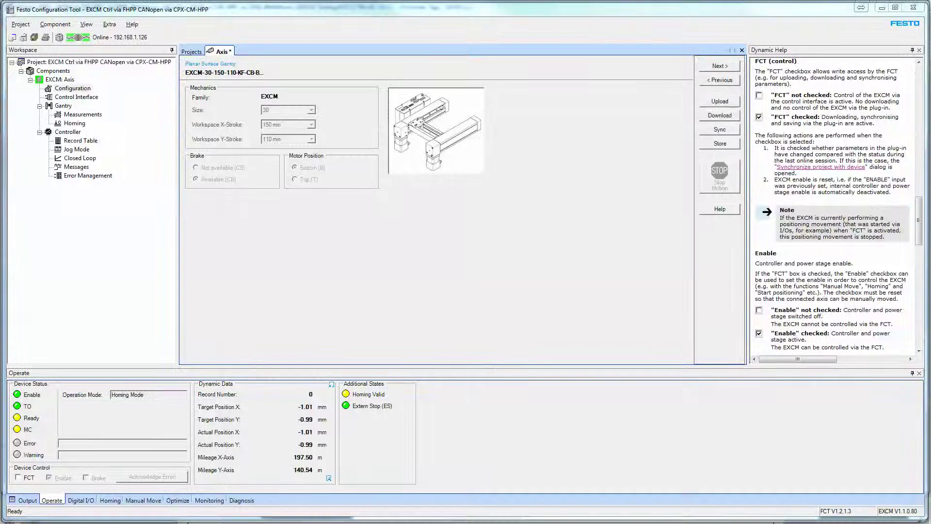
- Open E001_EXCM_Mode_Select and select its Record Select and Direct-Position Control mode contacts
key("alt+Tab")
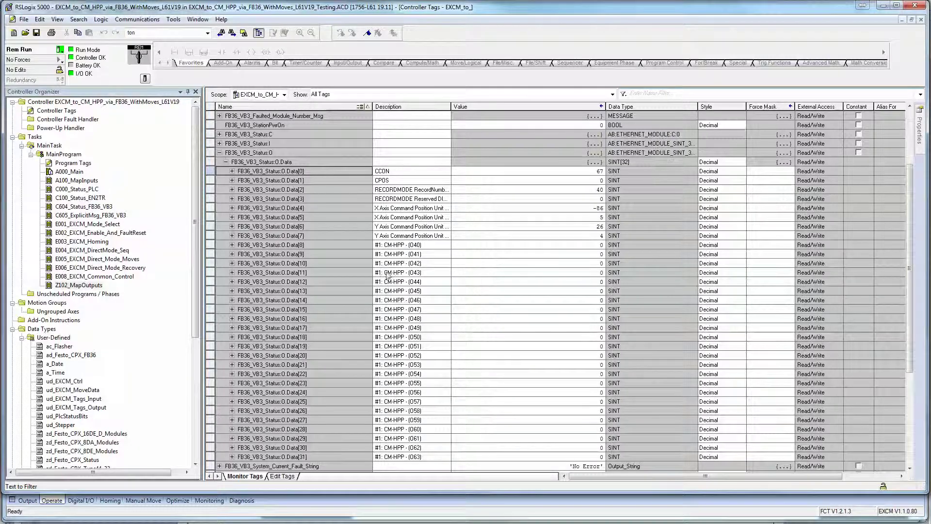
double_click(102, 225)
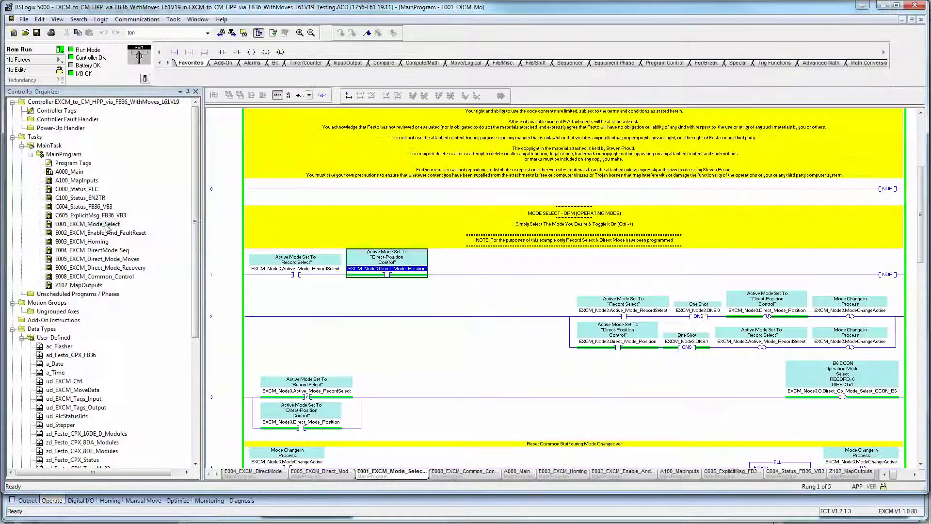
left_click(338, 275)
left_click(400, 273)
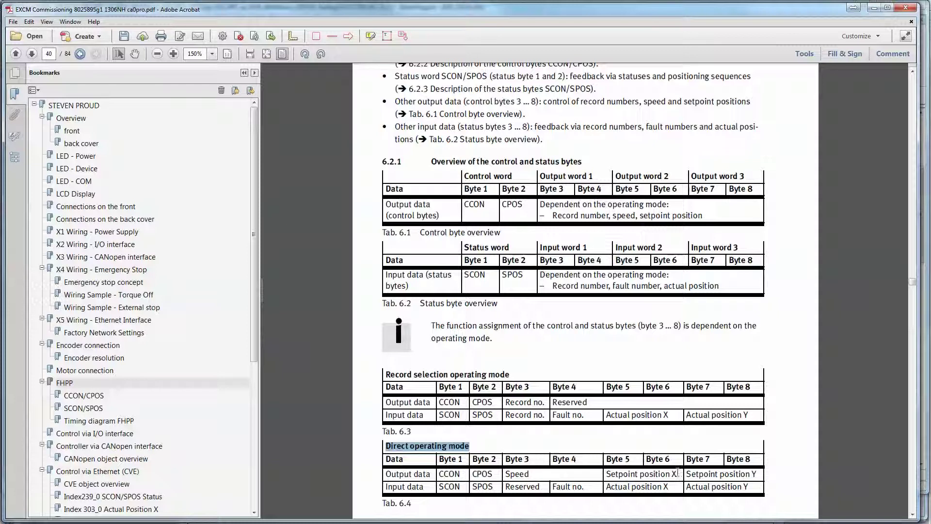
- Highlight the Tab. 6.4 bytes: setpoint and actual X/Y positions, speed, reserved, fault no., control/status words
left_click_drag(678, 474, 606, 472)
left_click_drag(759, 475, 686, 474)
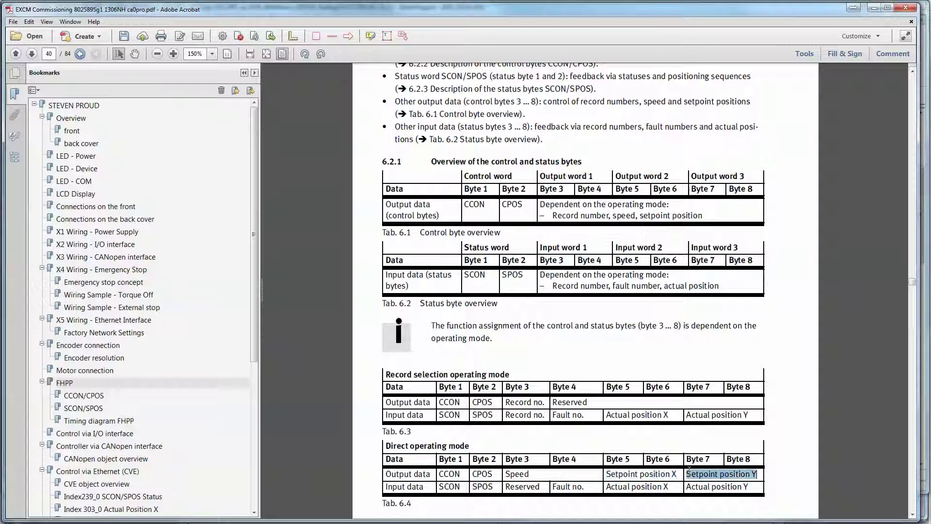
left_click_drag(562, 475, 507, 476)
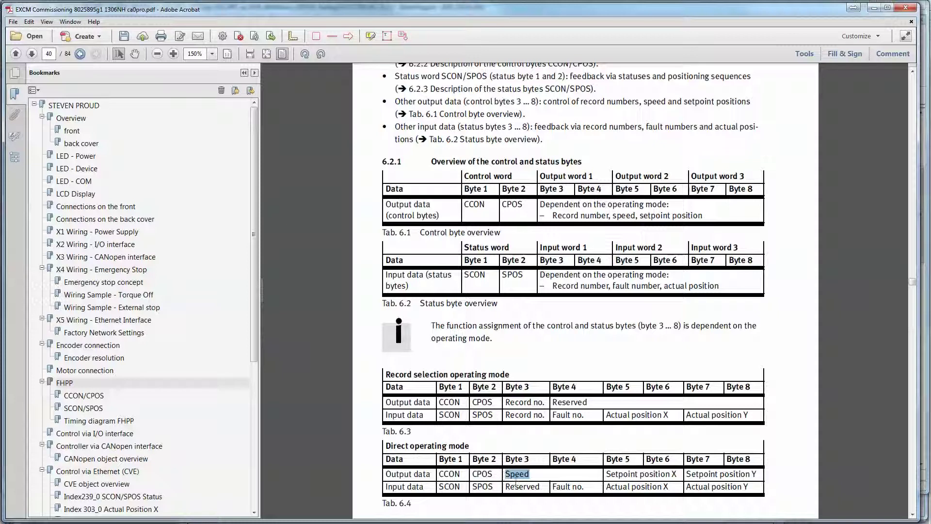
left_click_drag(669, 487, 603, 487)
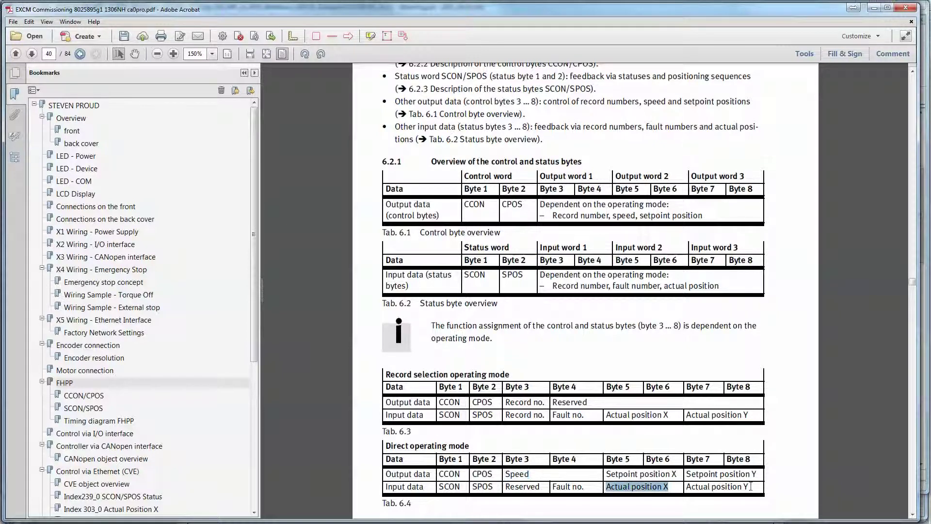
left_click_drag(751, 485, 697, 484)
left_click_drag(591, 484, 567, 489)
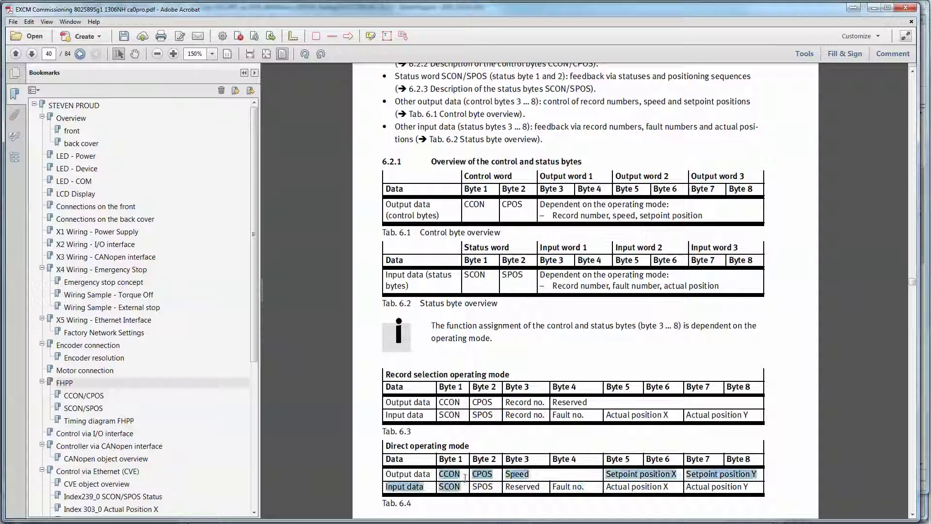
left_click_drag(466, 478, 440, 491)
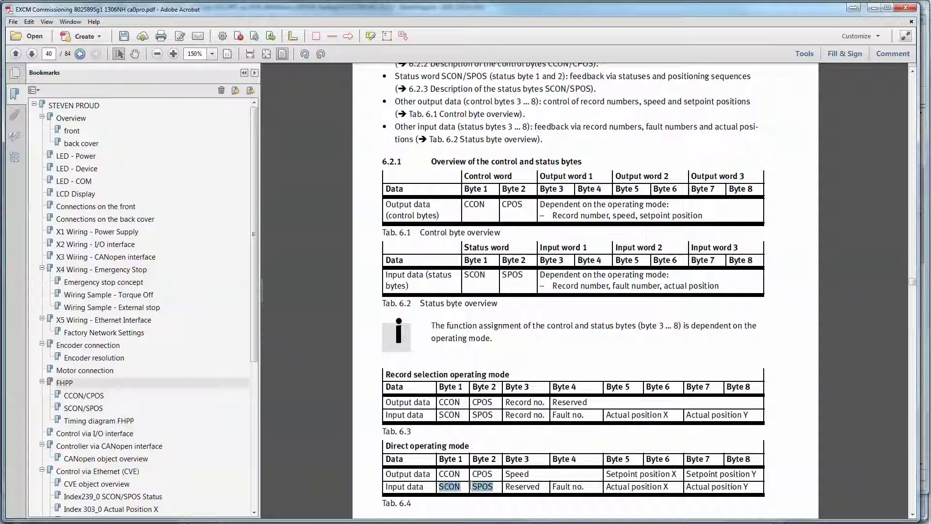
- Scroll down to the CCON and CPOS bit tables on page 41, then return to RSLogix 5000
scroll(482, 473, "down", 3)
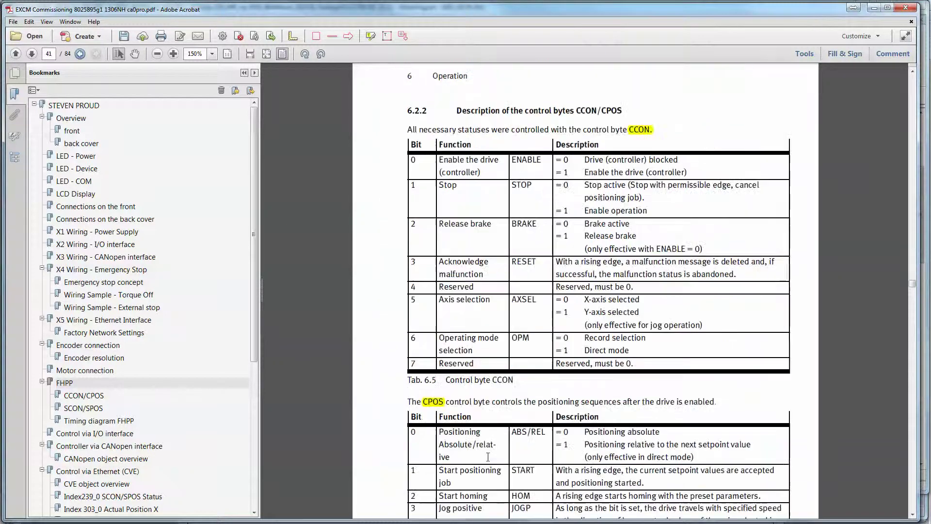
scroll(489, 457, "down", 3)
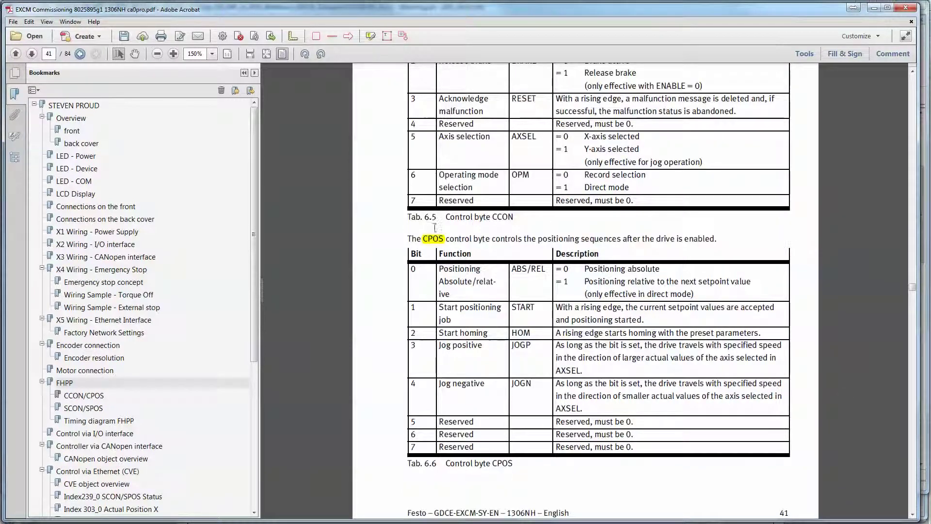
key("alt+Tab")
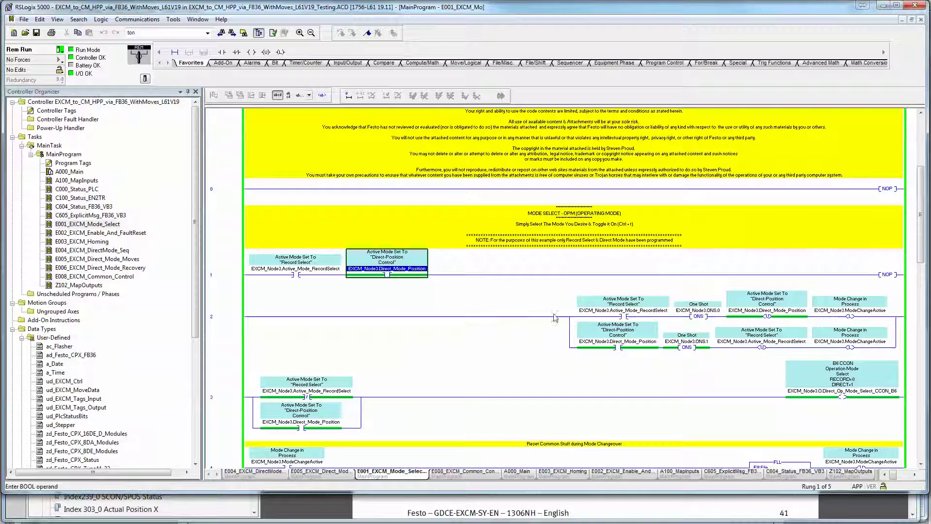
- Review the mode-select rungs' Direct-Position Control contact, then open E002_EXCM_Enable_And_FaultReset
left_click(385, 353)
scroll(384, 352, "down", 3)
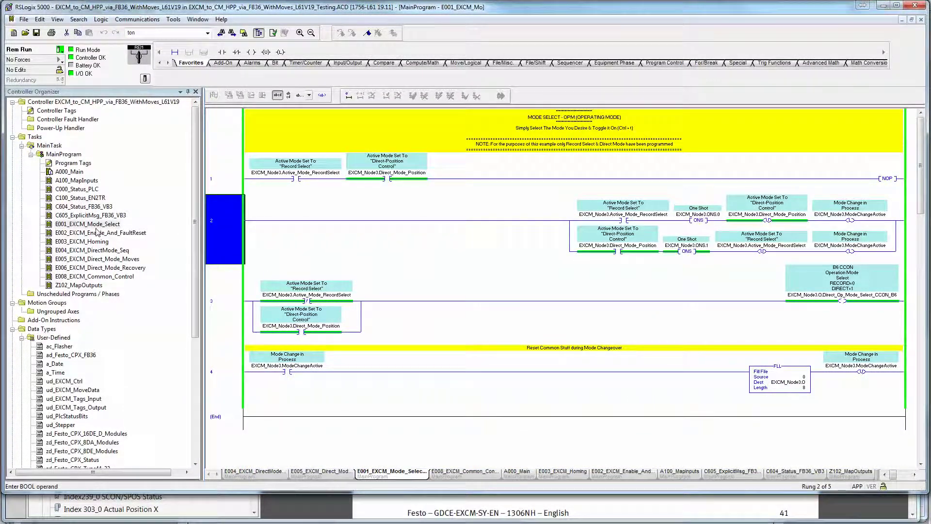
left_click(427, 174)
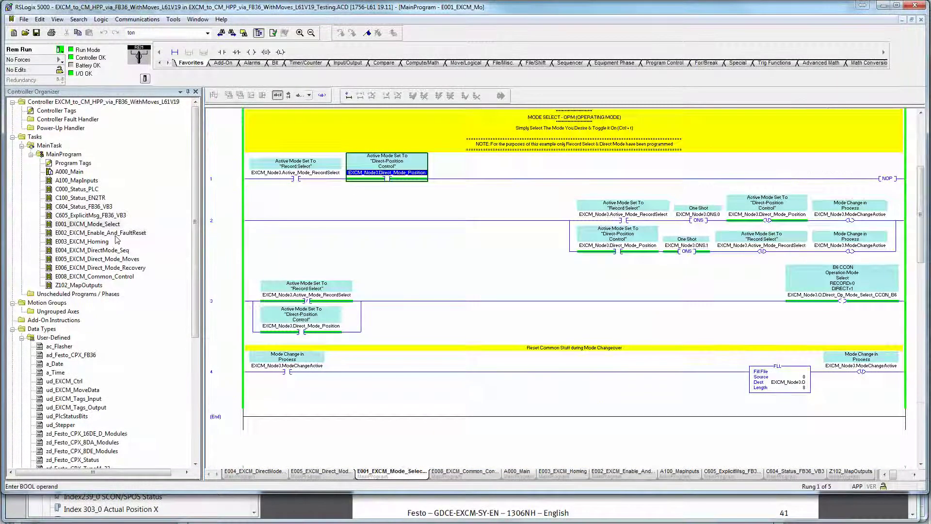
double_click(116, 235)
scroll(795, 291, "up", 8)
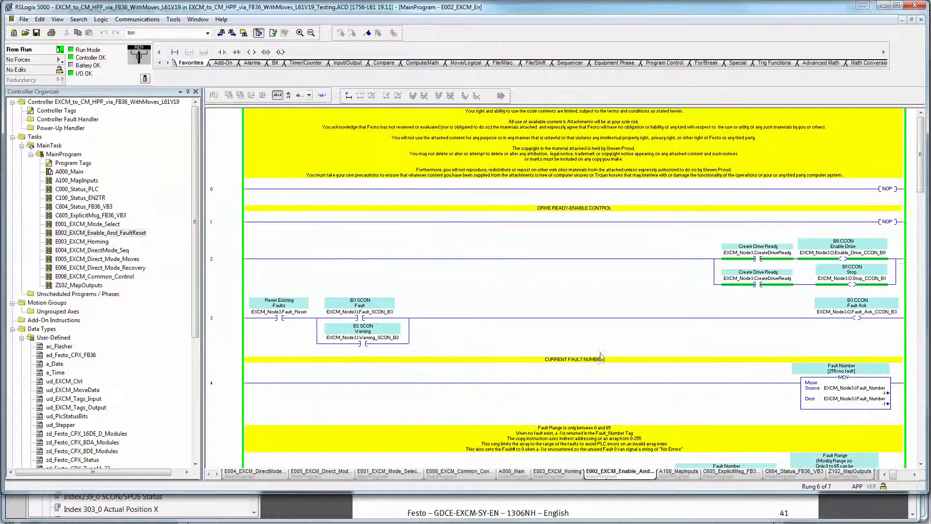
- Inspect the Create Drive Ready and Reset Existing Faults contacts and the rung 4 fault-number logic
left_click(783, 261)
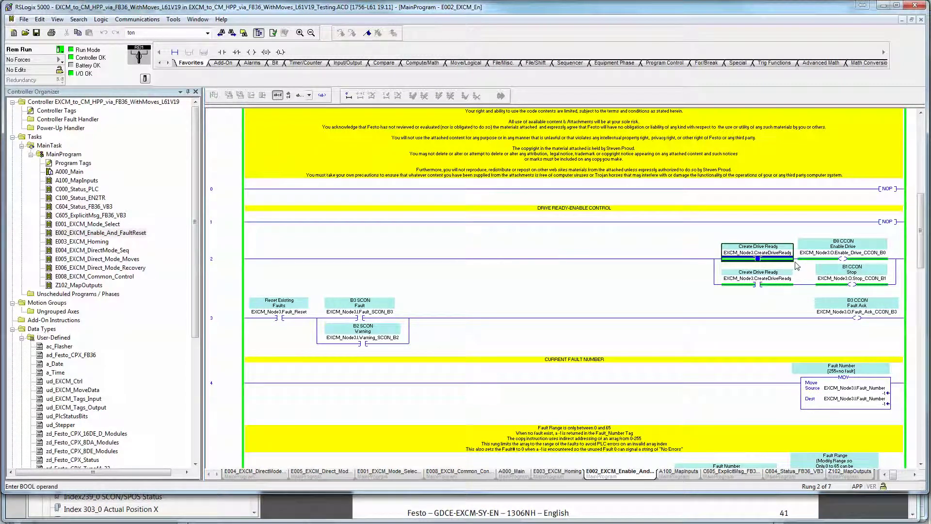
right_click(796, 264)
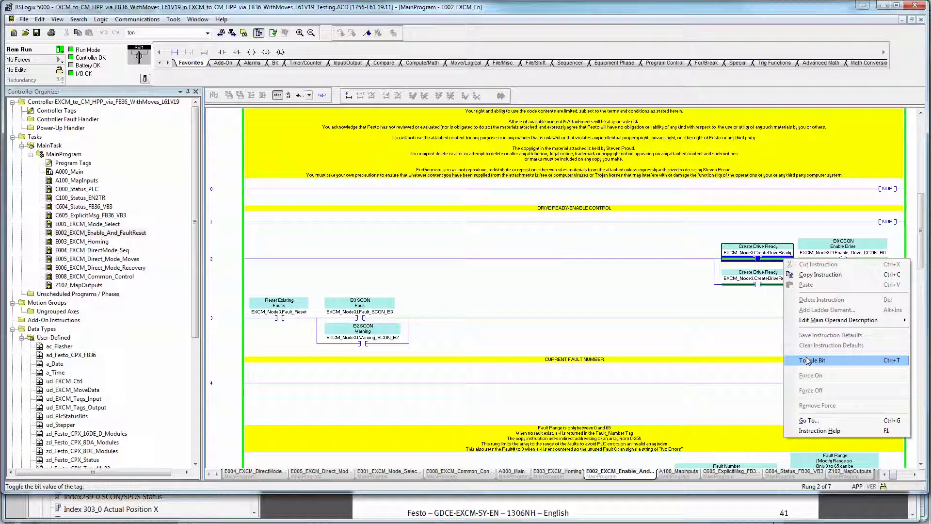
left_click(306, 318)
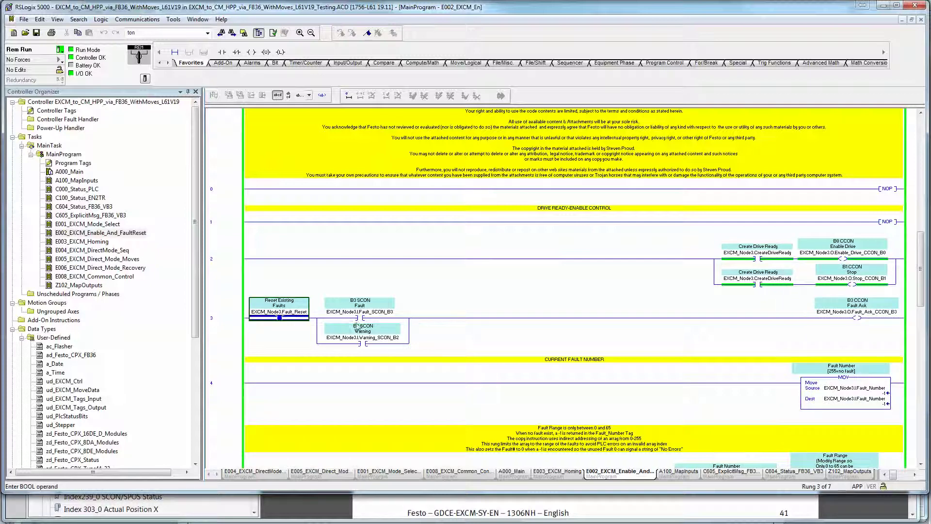
left_click(231, 395)
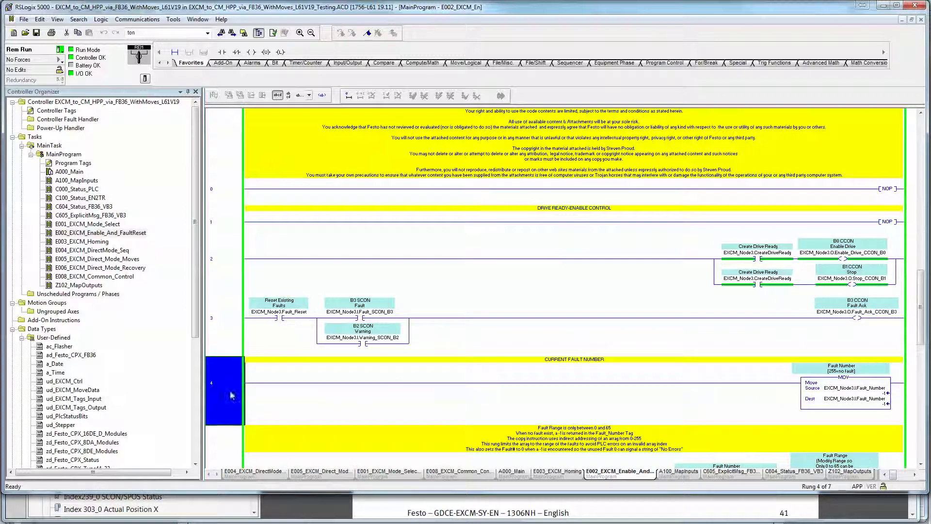
scroll(692, 393, "down", 3)
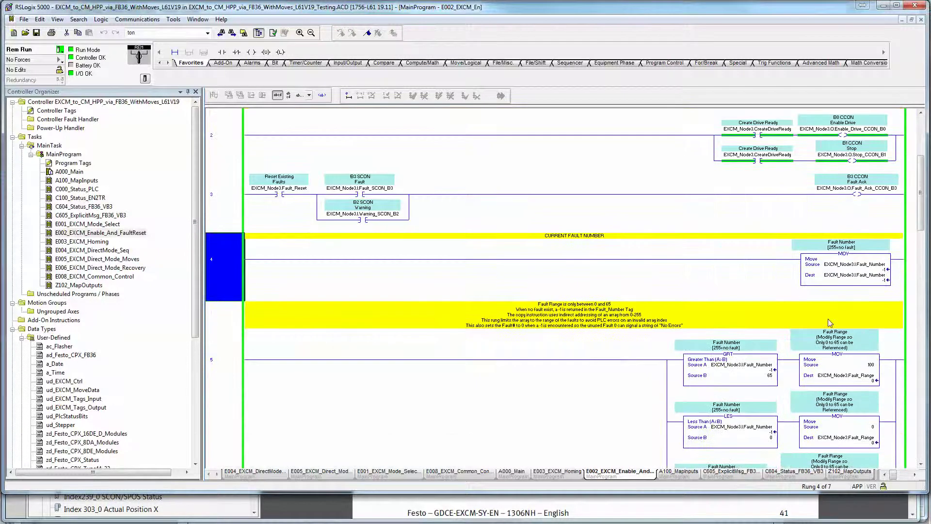
- Check the fault-number move source and rung 6 fault-string comparison, then open E003_EXCM_Homing
left_click(884, 270)
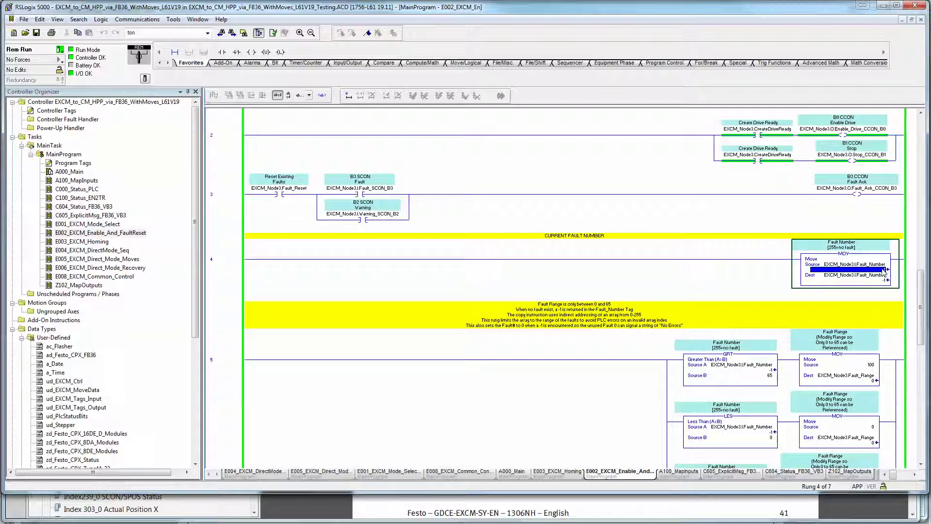
scroll(886, 277, "down", 3)
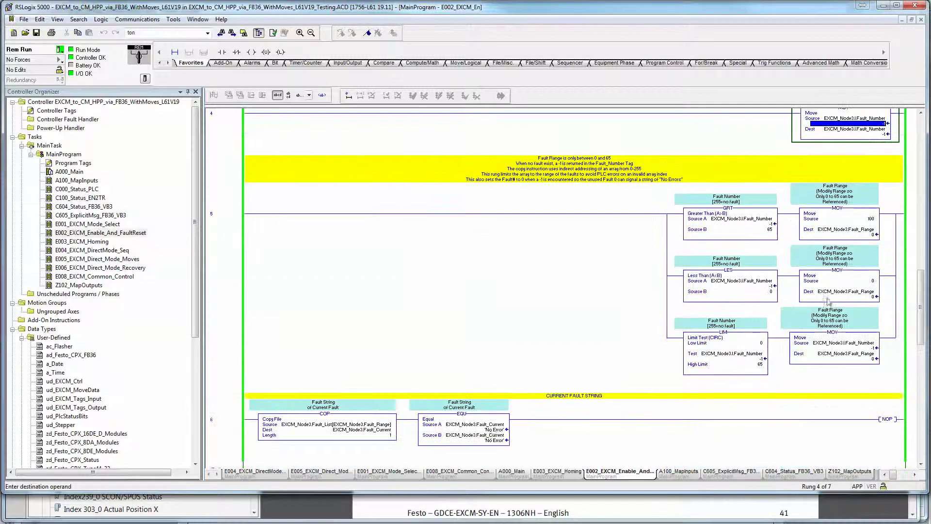
left_click(465, 430)
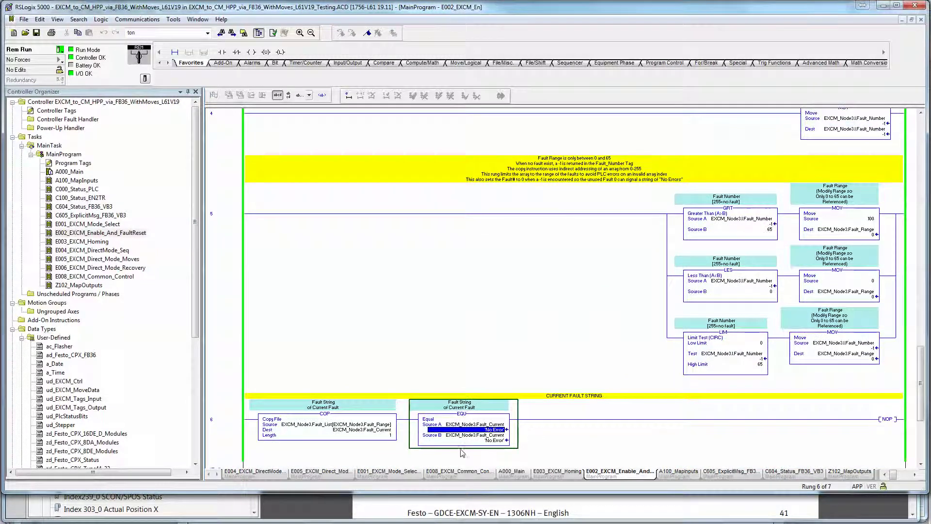
left_click(497, 440)
left_click(495, 431)
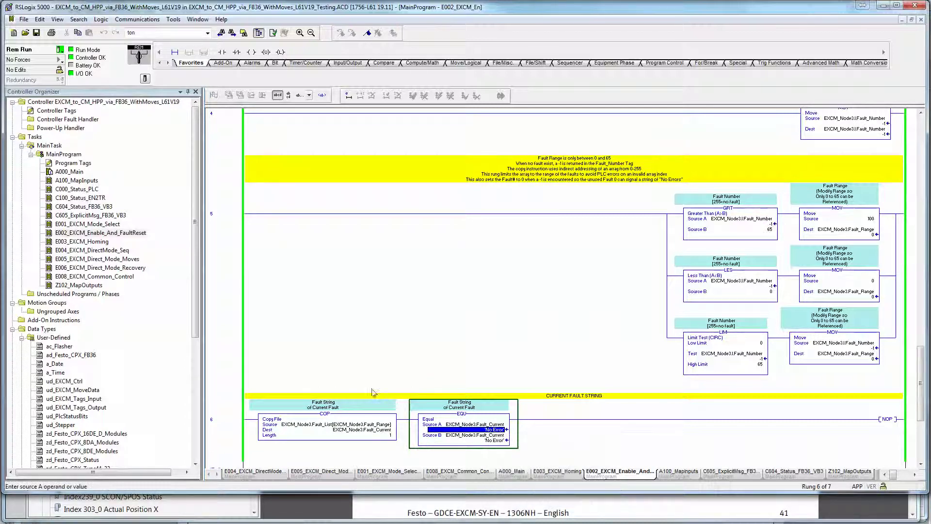
double_click(82, 243)
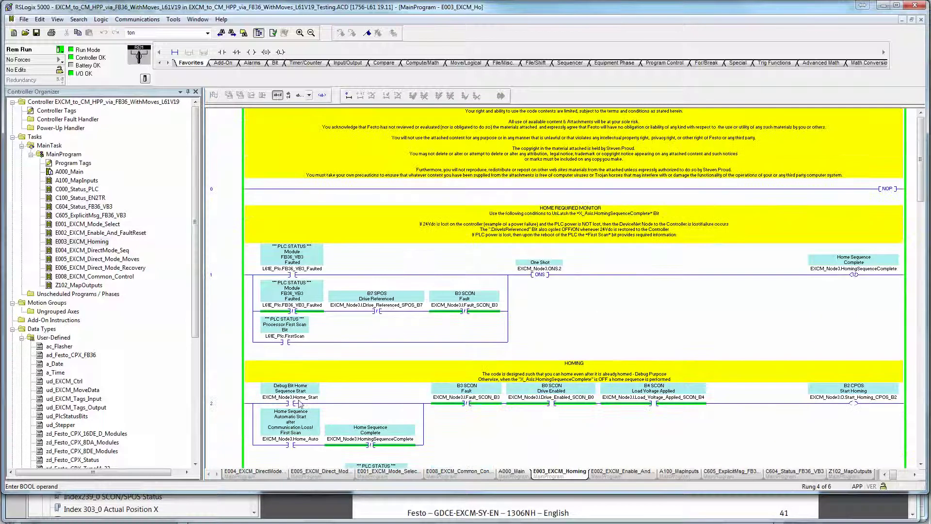
- Inspect the Home Sequence Start contact and Home Sequence Complete unlatch, then open E005_EXCM_Direct_Mode_Moves
left_click(299, 404)
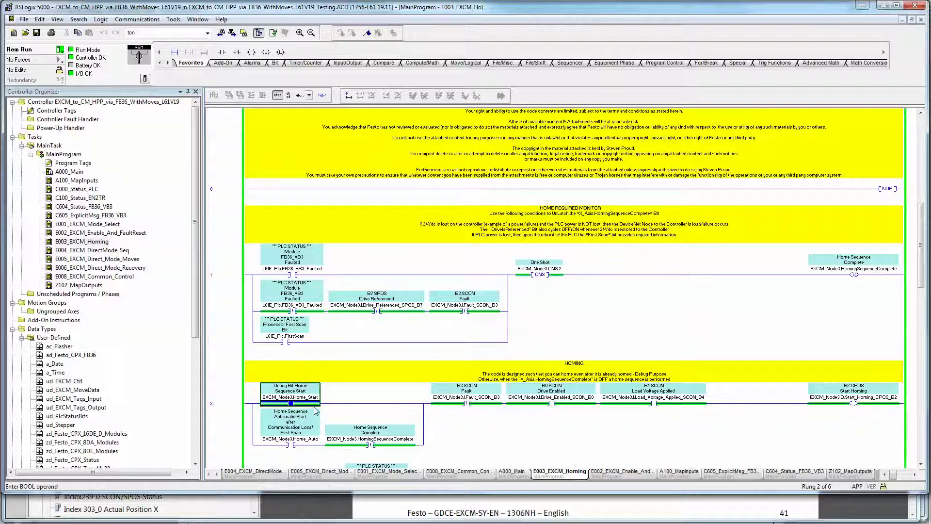
left_click(232, 410)
scroll(233, 412, "down", 2)
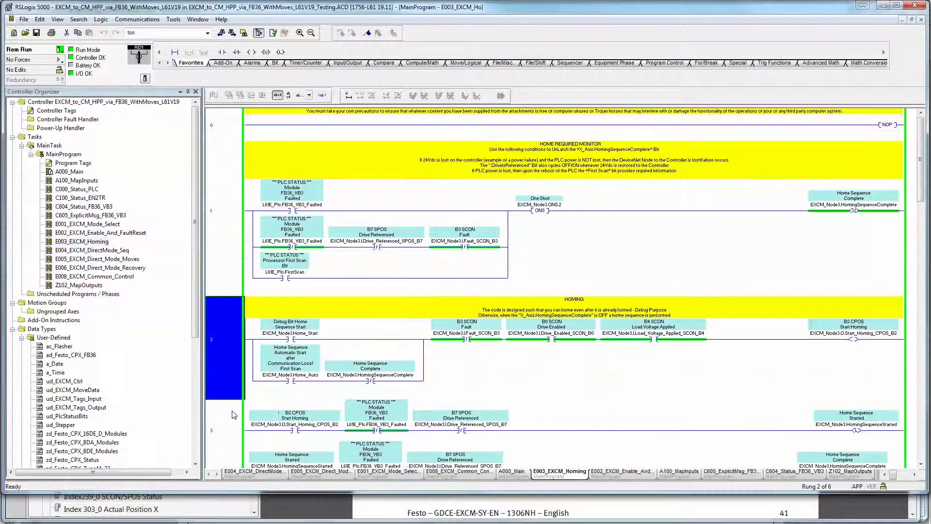
scroll(232, 411, "down", 3)
left_click(843, 375)
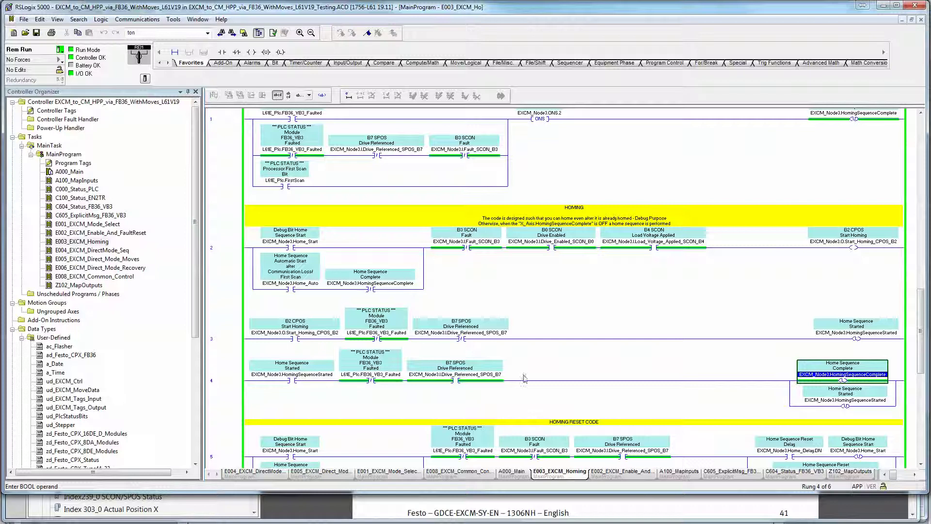
double_click(118, 261)
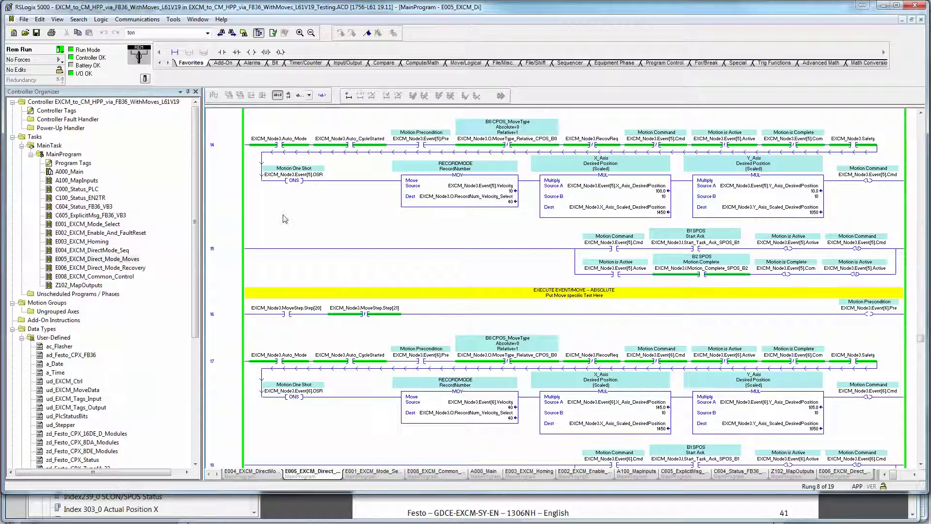
left_click(230, 181)
key("Up")
key("Up")
key("Up")
key("Up")
key("Up")
key("Up")
key("Up")
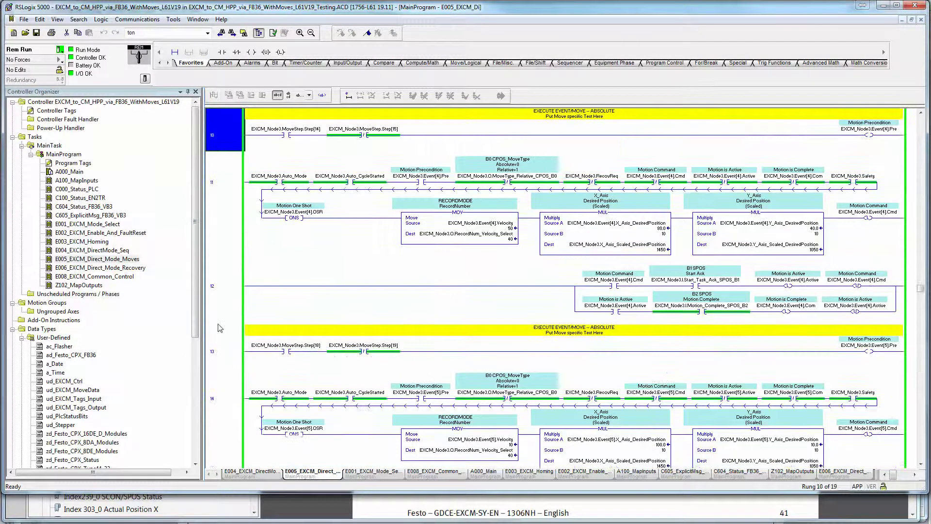
left_click(116, 250)
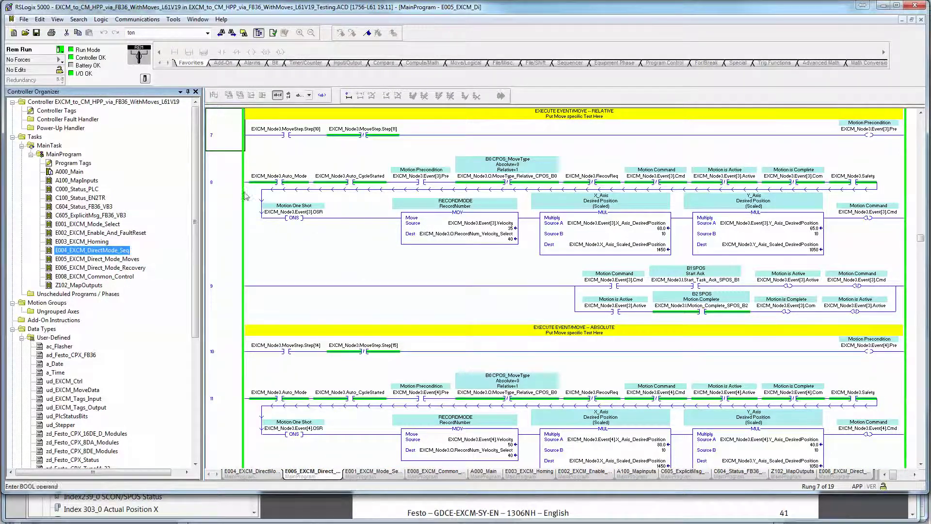
left_click(759, 257)
scroll(760, 288, "up", 3)
scroll(760, 288, "up", 3)
left_click(820, 270)
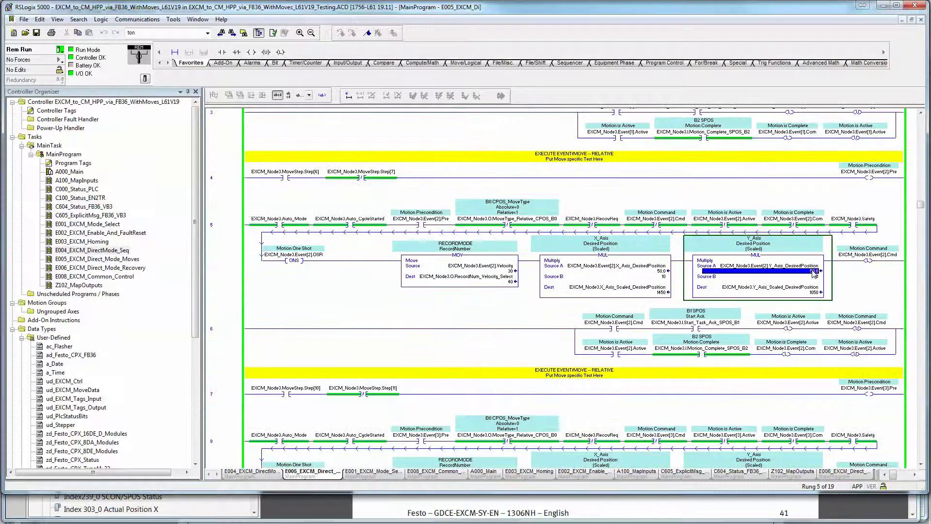
left_click(651, 271)
left_click(494, 268)
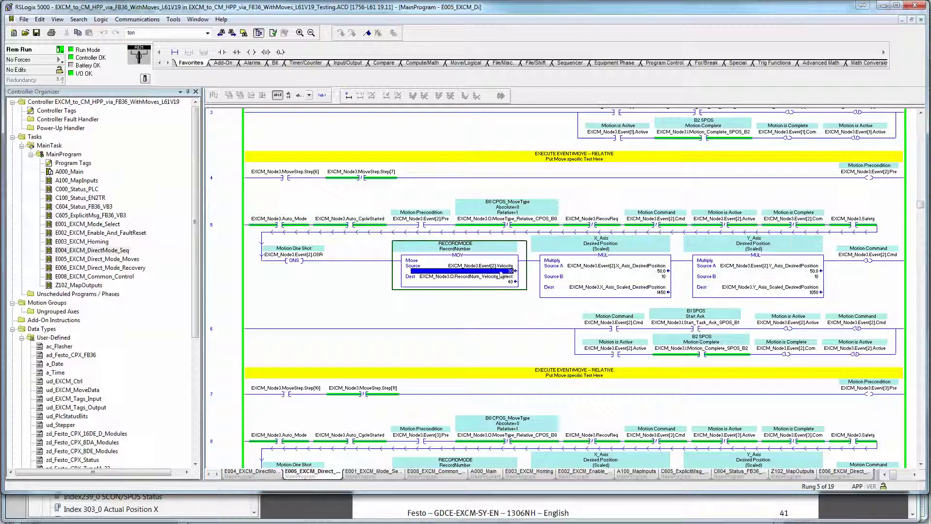
left_click(659, 272)
left_click(811, 272)
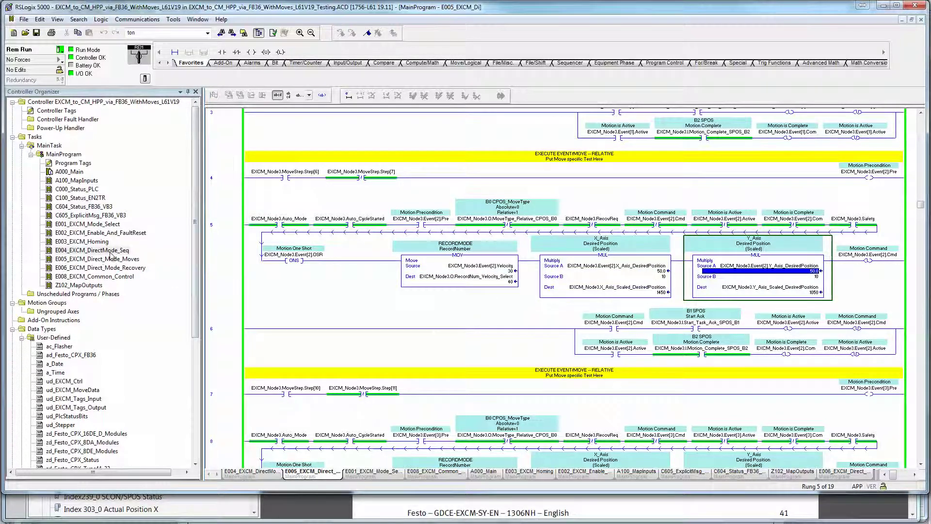
- Open E004_EXCM_DirectMode_Seq and toggle the Steps_En bit on to start the step sequence
double_click(108, 250)
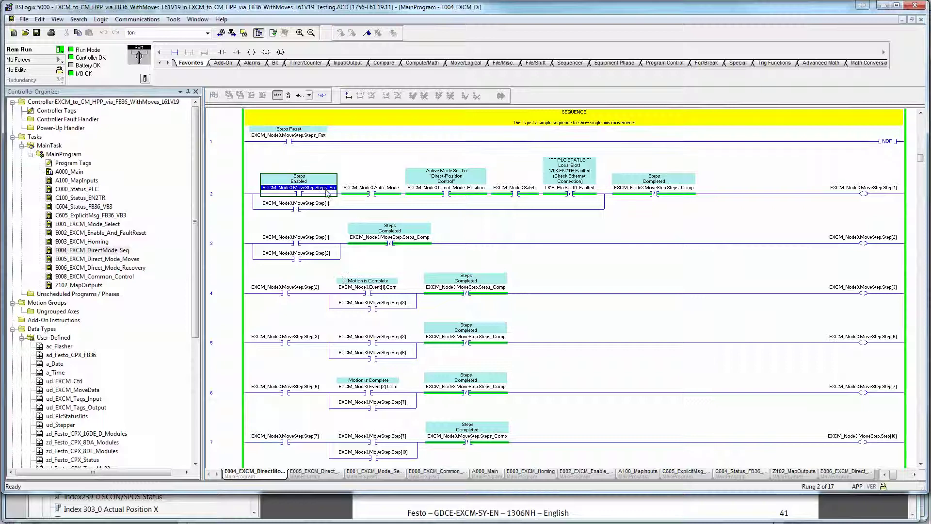
right_click(327, 193)
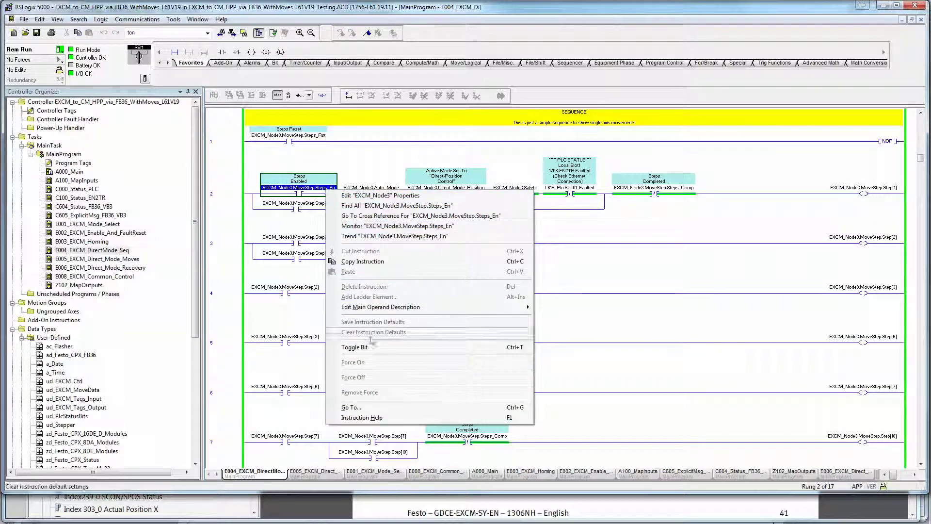
left_click(374, 347)
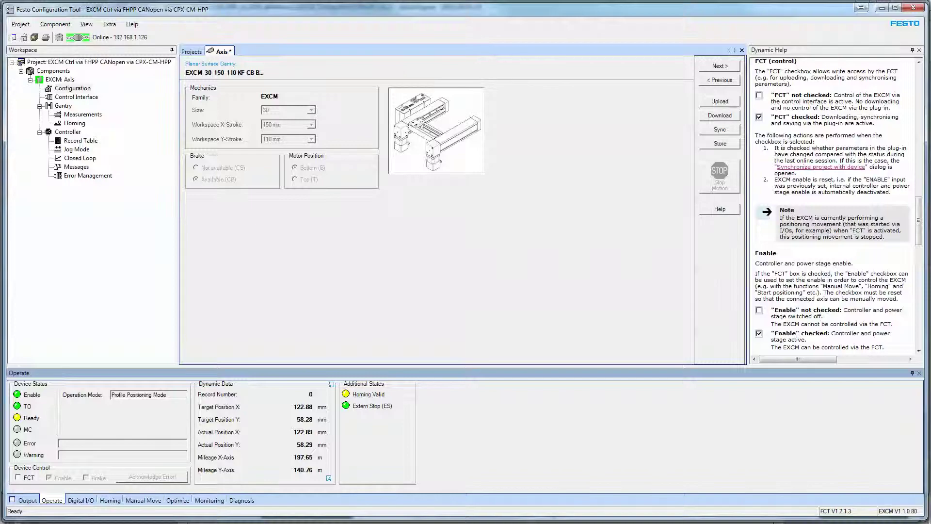
key("alt+Tab")
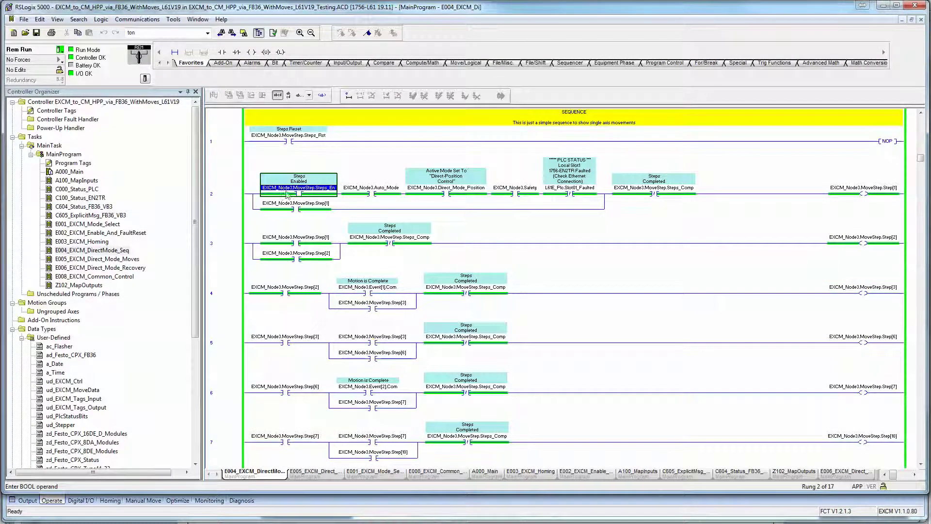
- Toggle Steps_En again and switch to FCT, where the gantry moves to 91.24 mm X, 23.17 mm Y
right_click(297, 191)
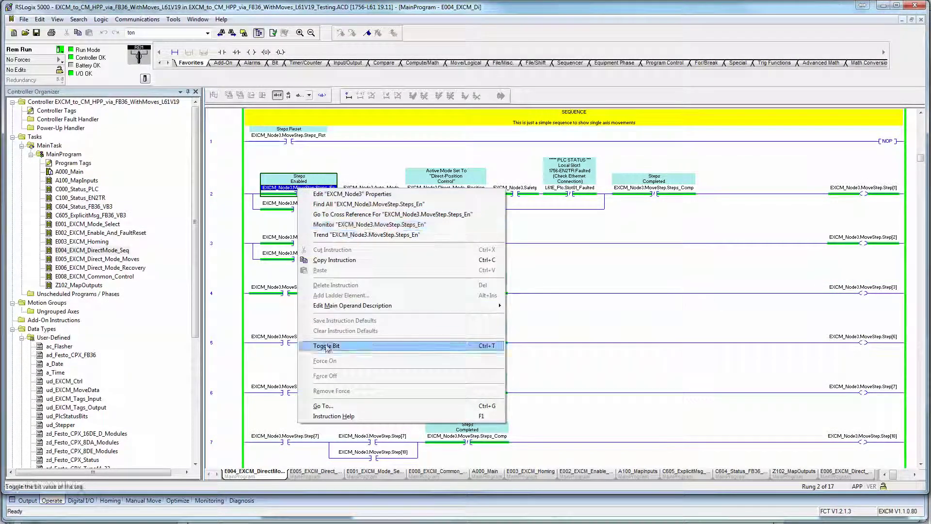
left_click(327, 348)
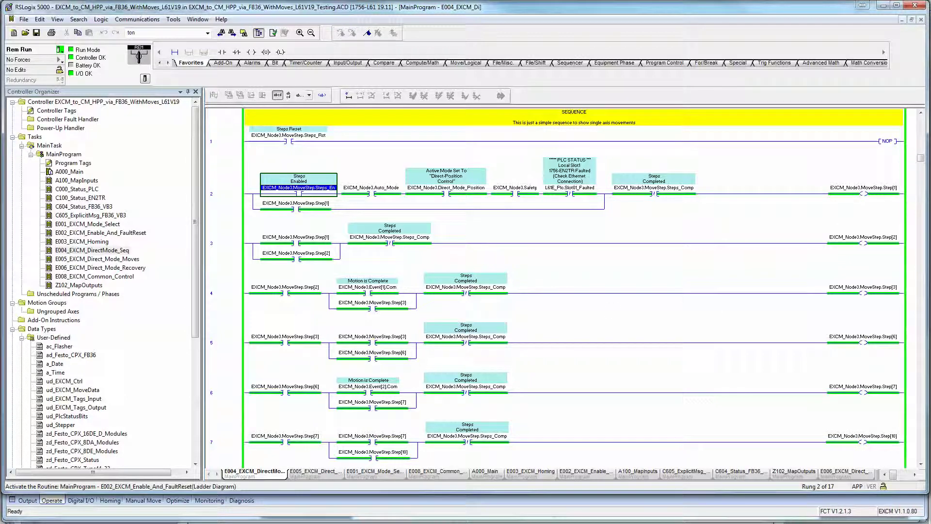
key("alt+Tab")
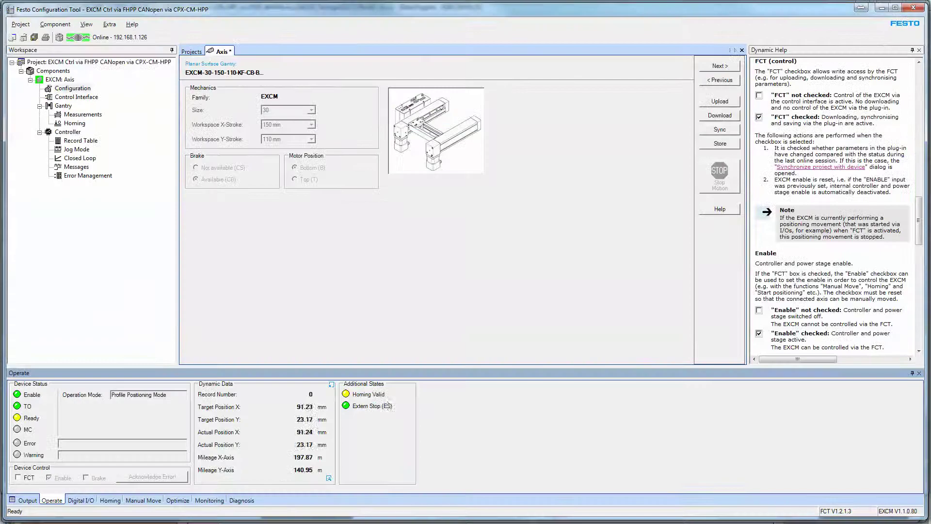